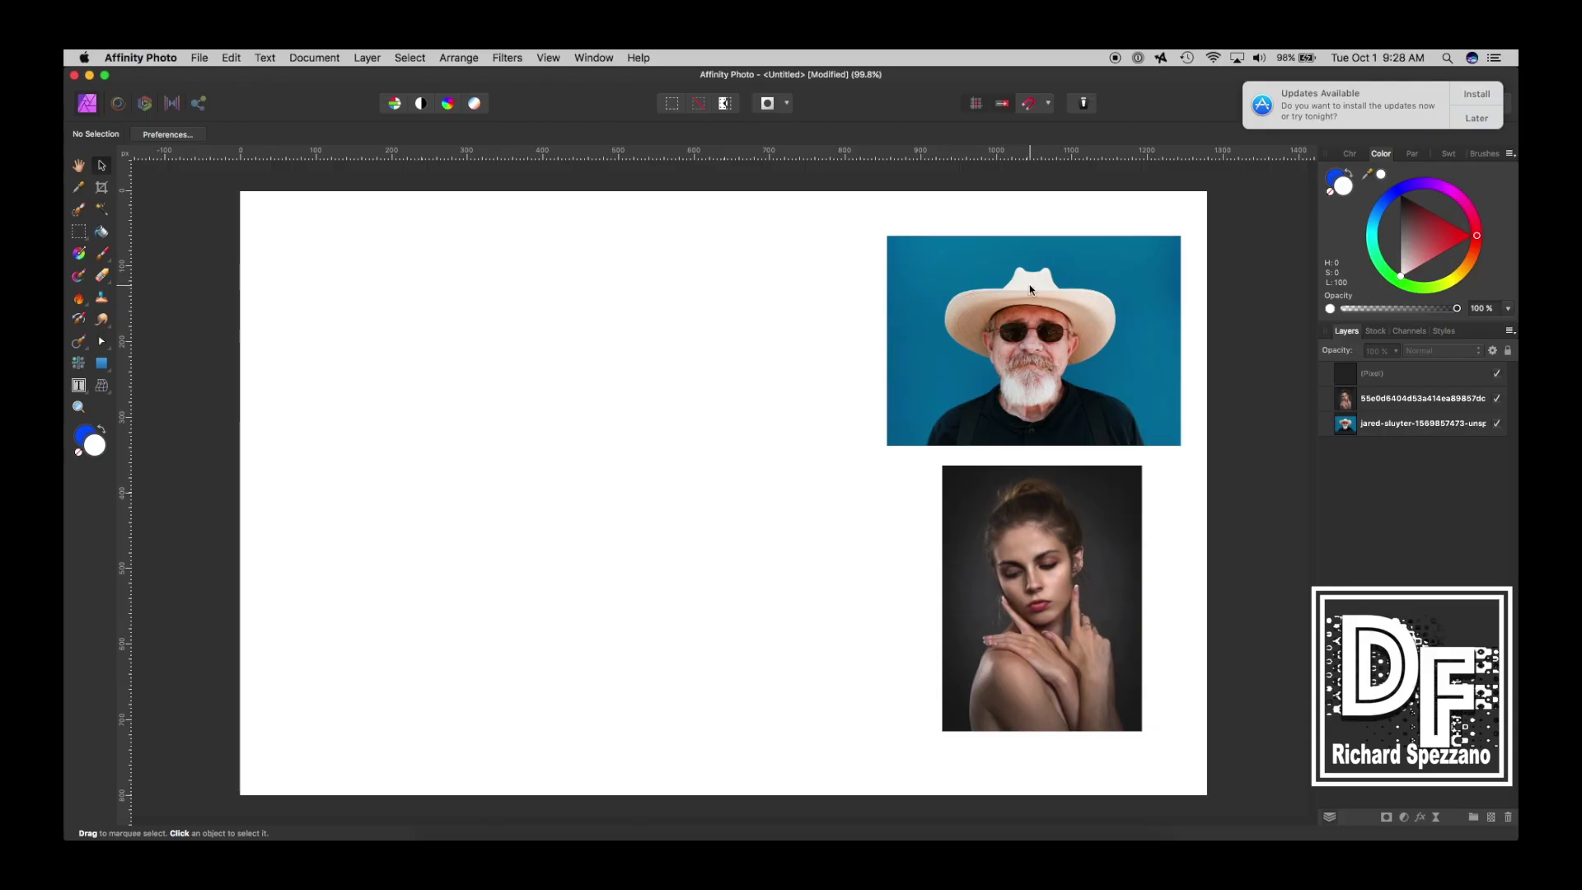
- Draw a rectangle of about 700 × 730 px on the blank area of the page beside the two photos
left_click(1376, 331)
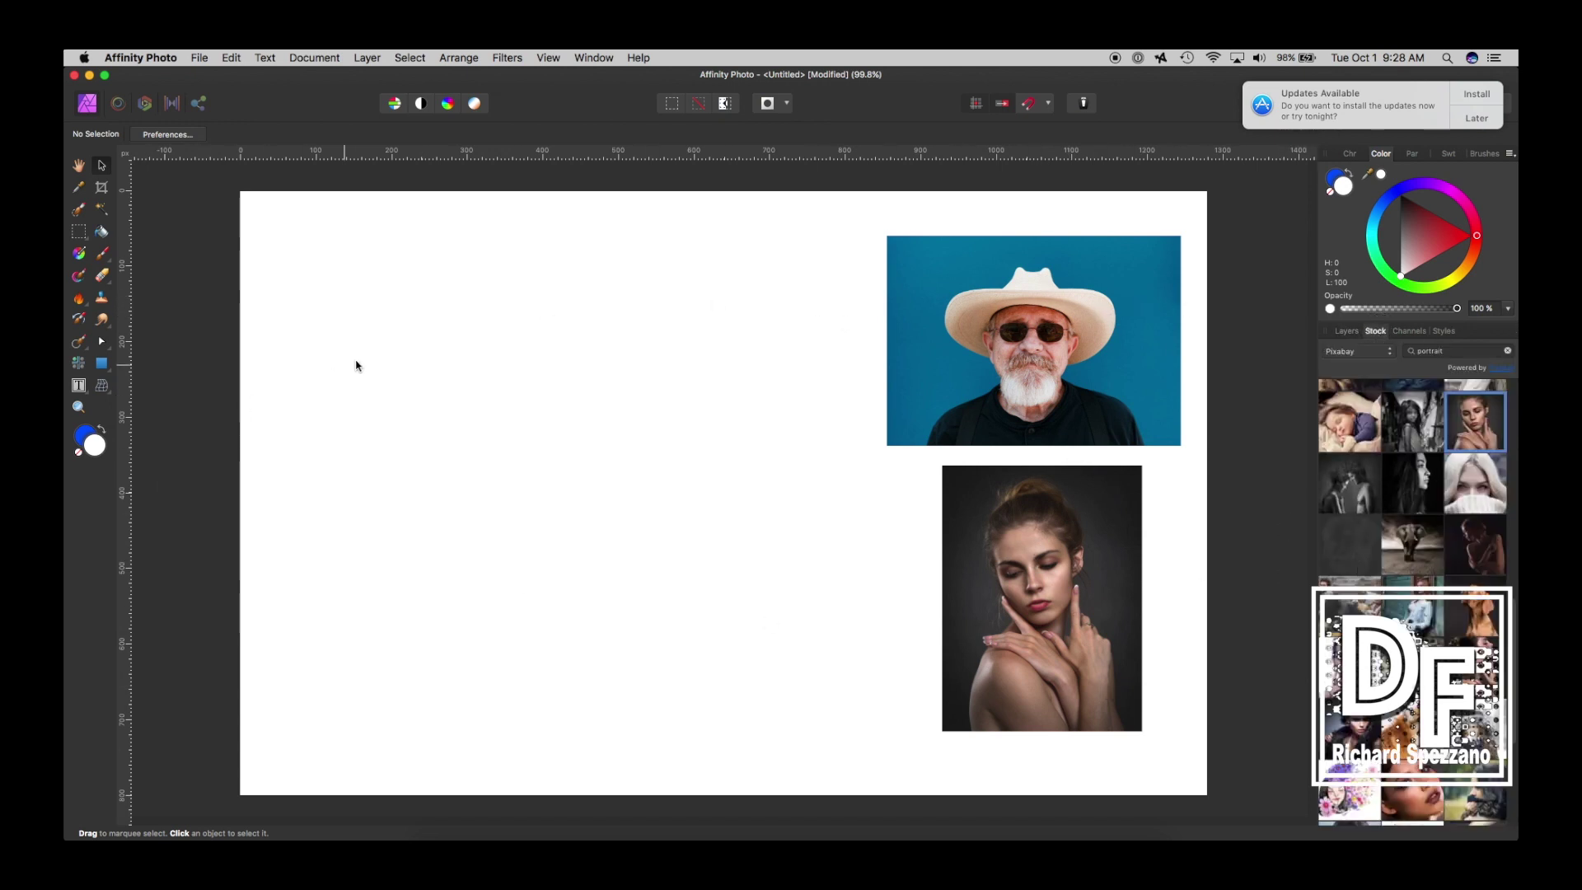
left_click(76, 166)
left_click(101, 166)
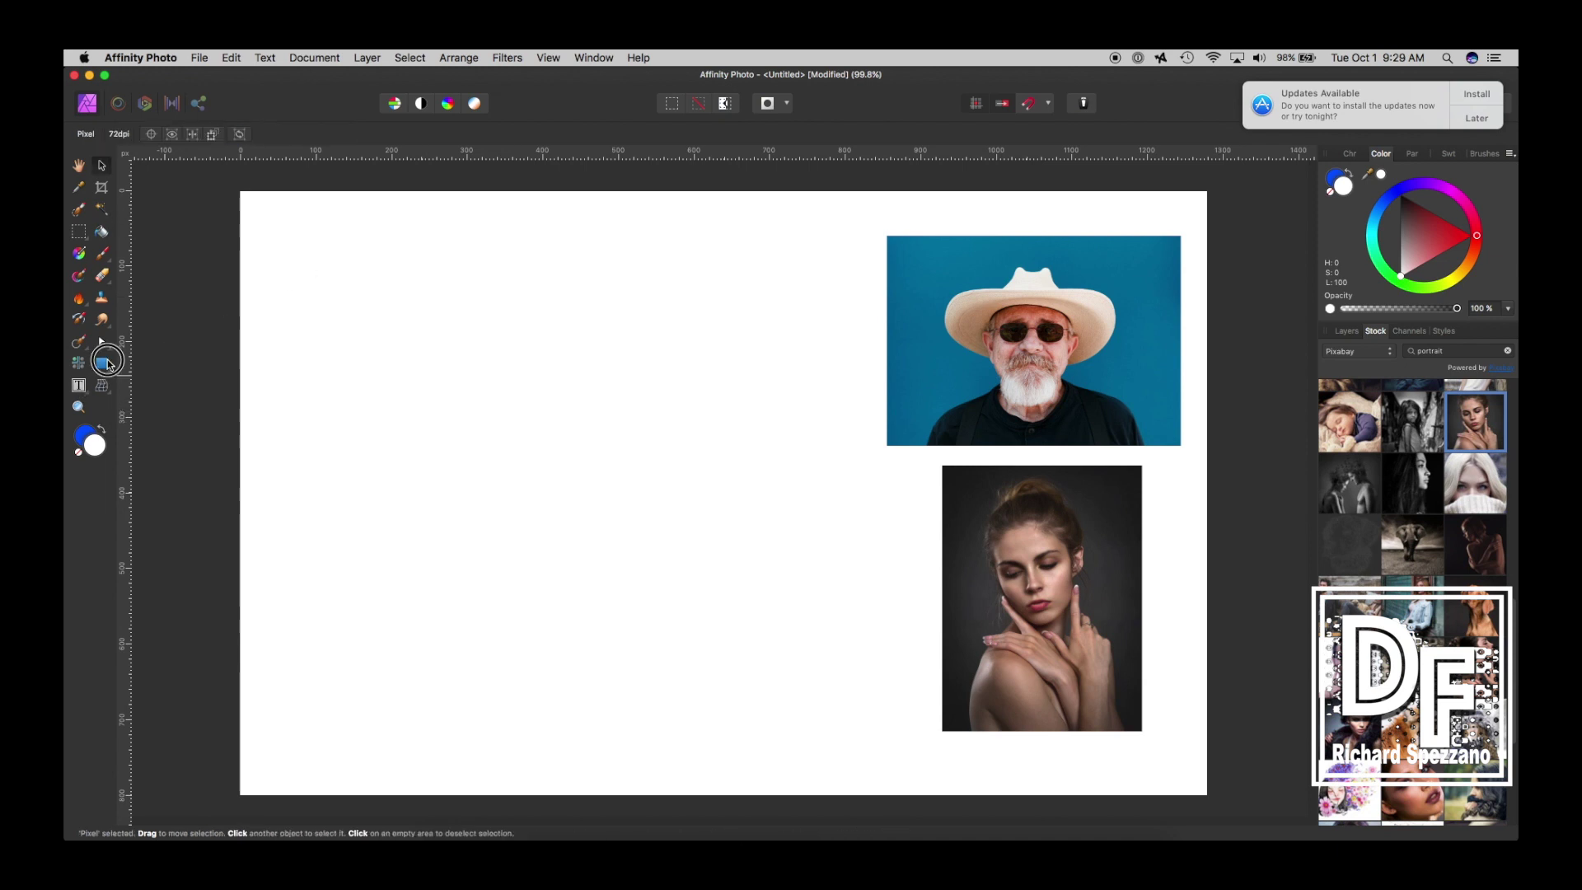
left_click(101, 362)
left_click_drag(273, 217, 804, 767)
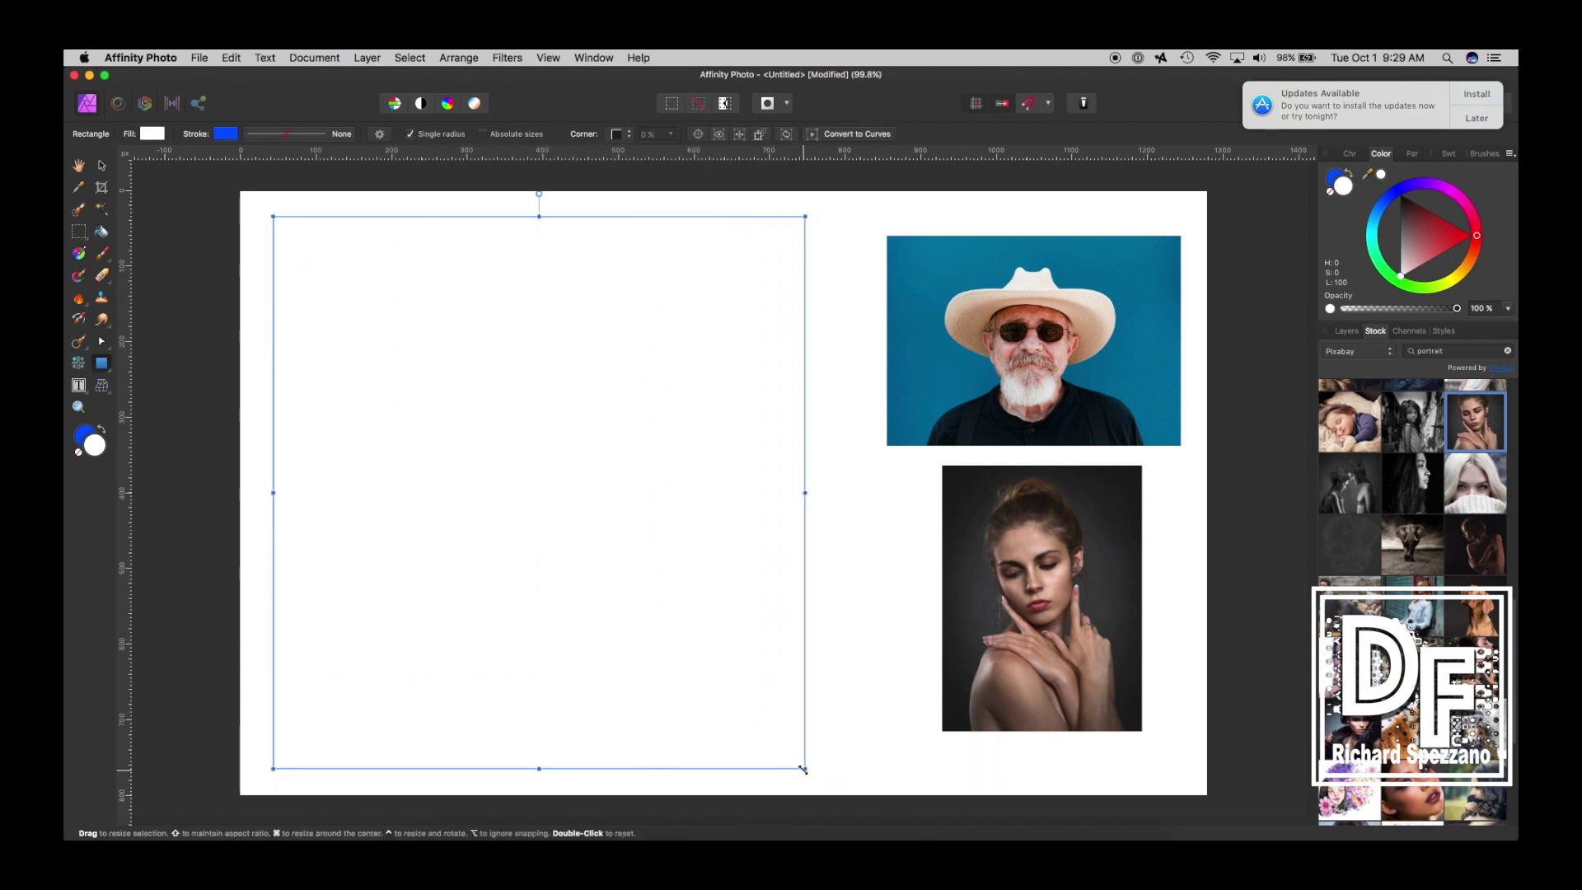
- Convert the large rectangle to curves and add nodes to cut a square notch into its upper-left corner
left_click(843, 135)
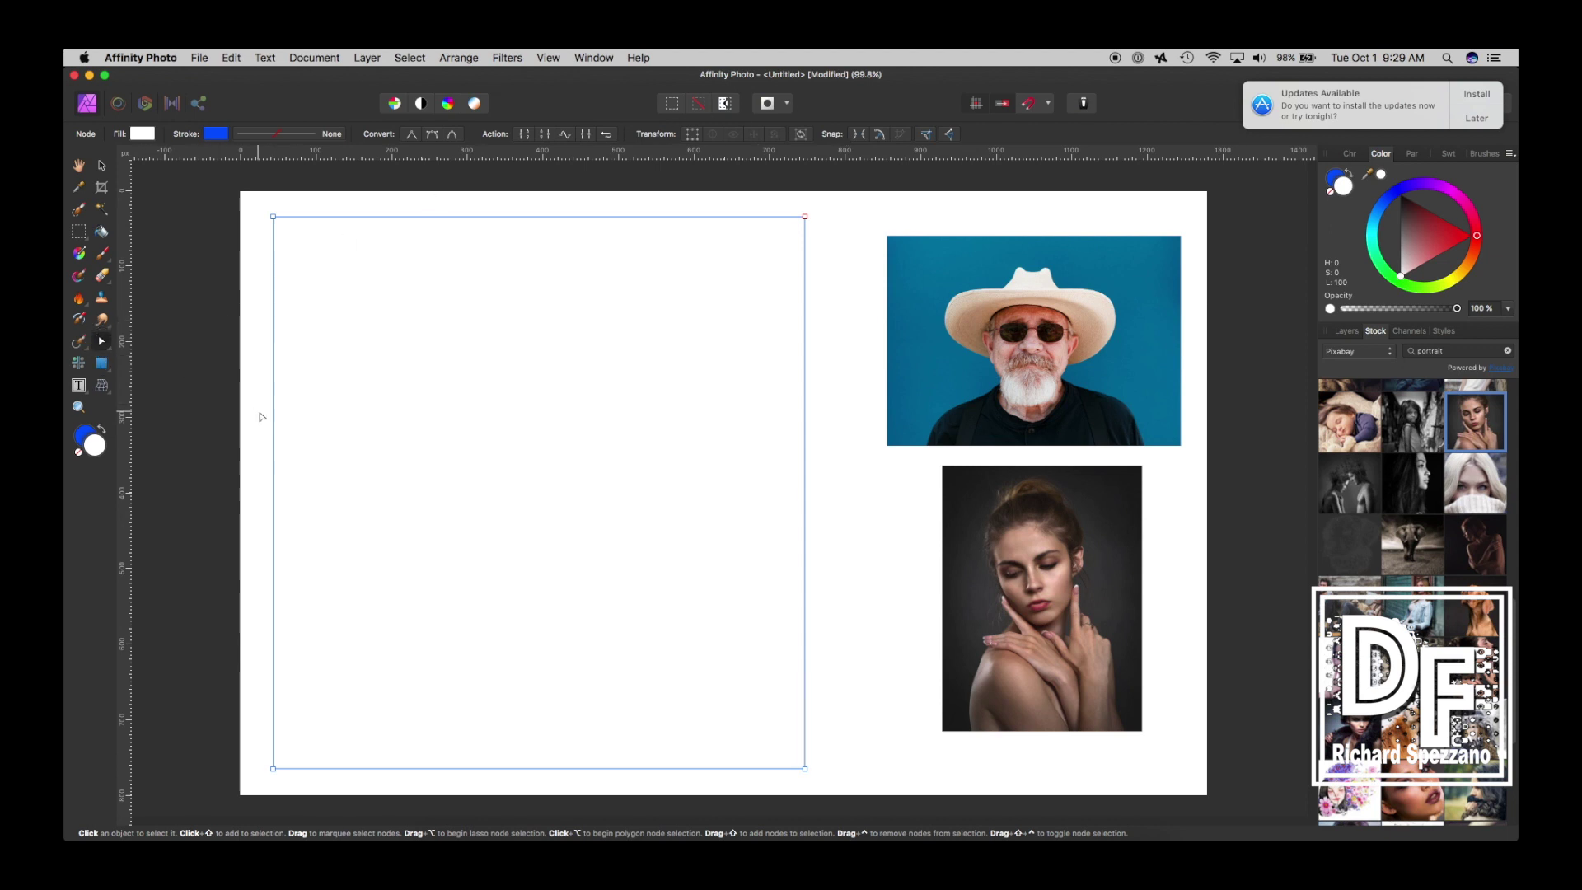
left_click(274, 331)
left_click(370, 217)
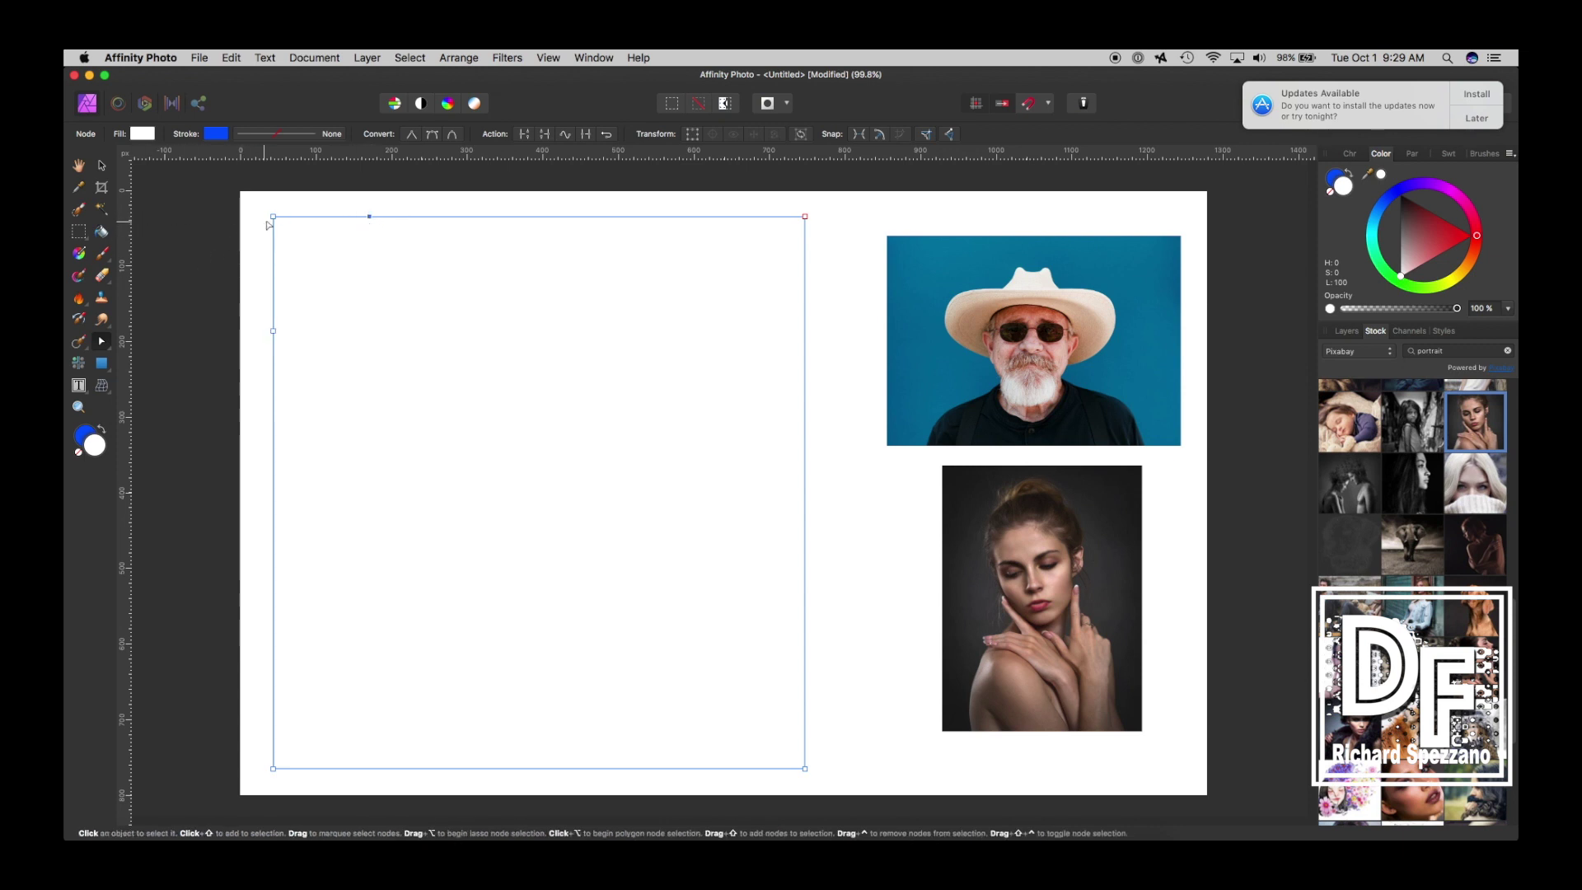
left_click_drag(273, 216, 371, 330)
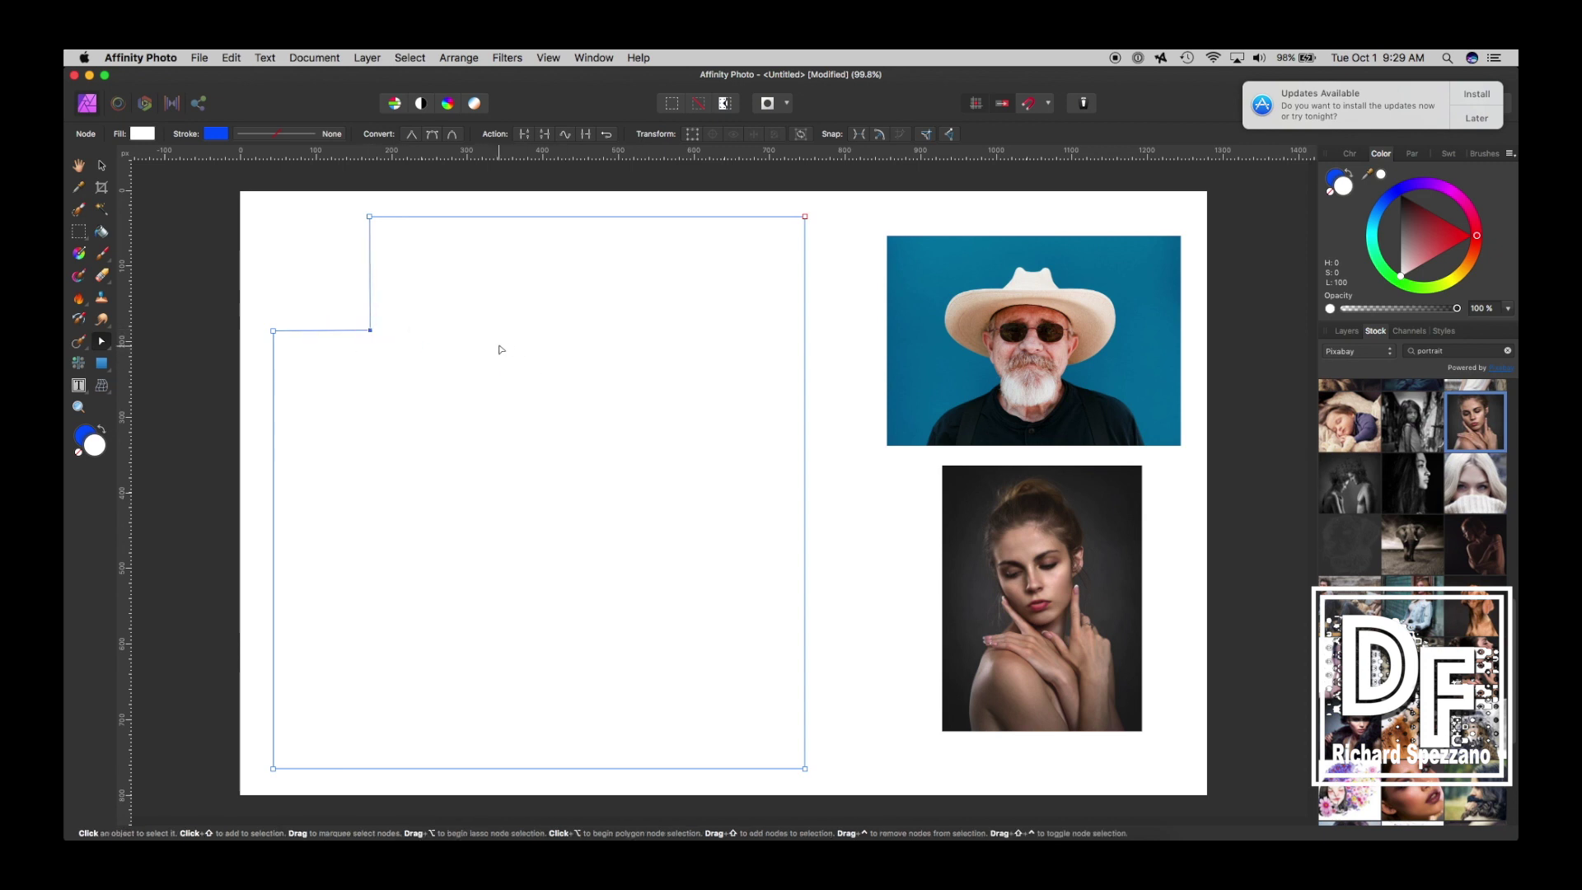
- Turn the notched shape into a text frame that begins with "whatever I want" and continues with filler text
left_click(79, 385)
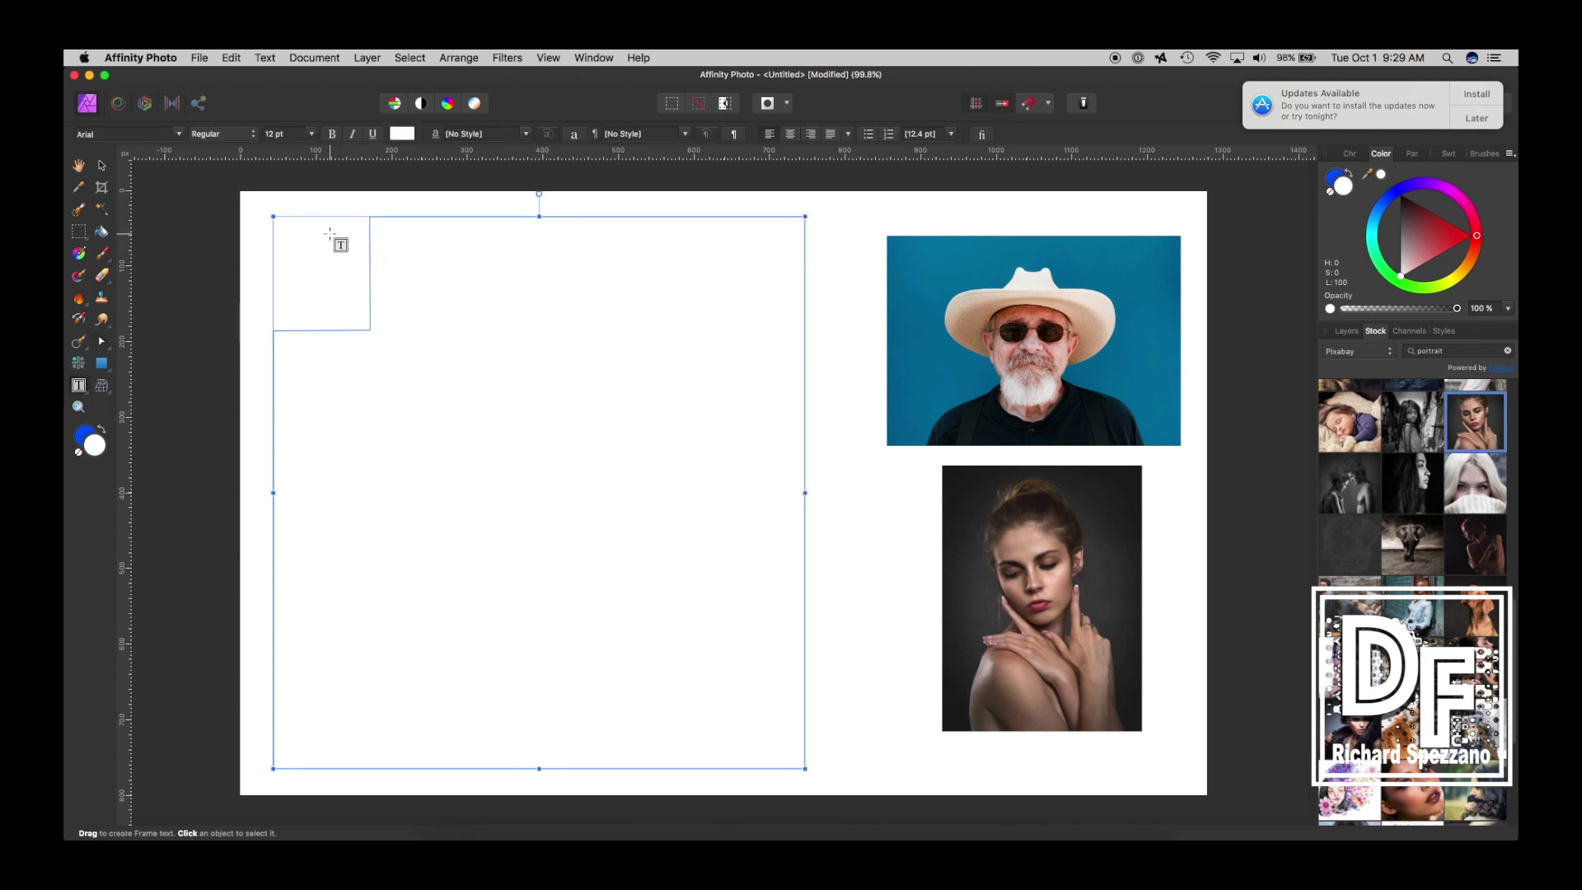
left_click(385, 237)
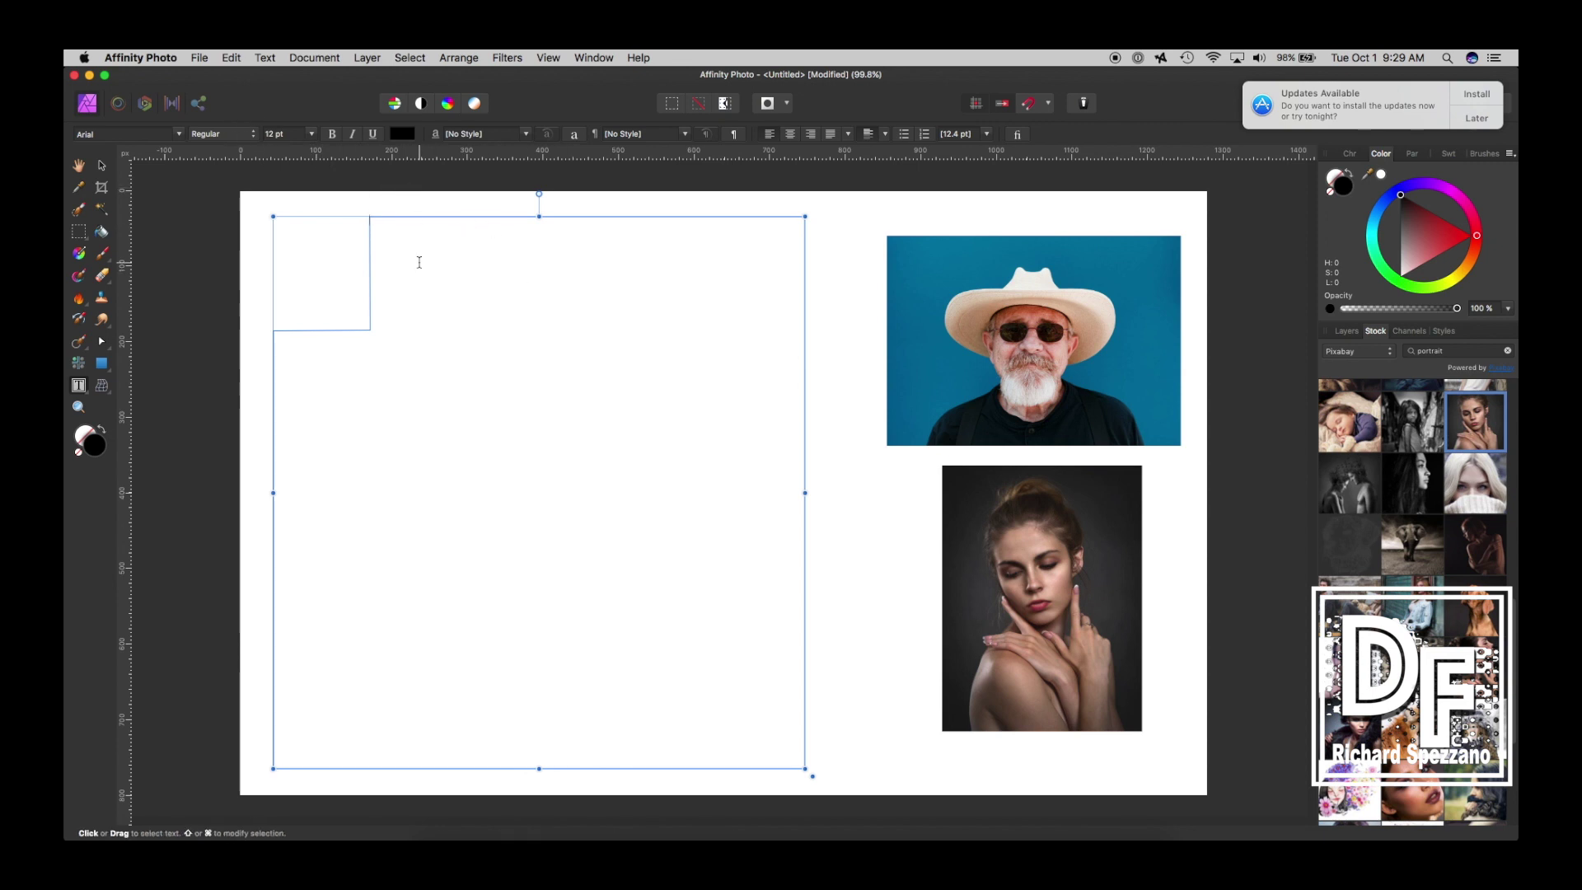
type("whatev")
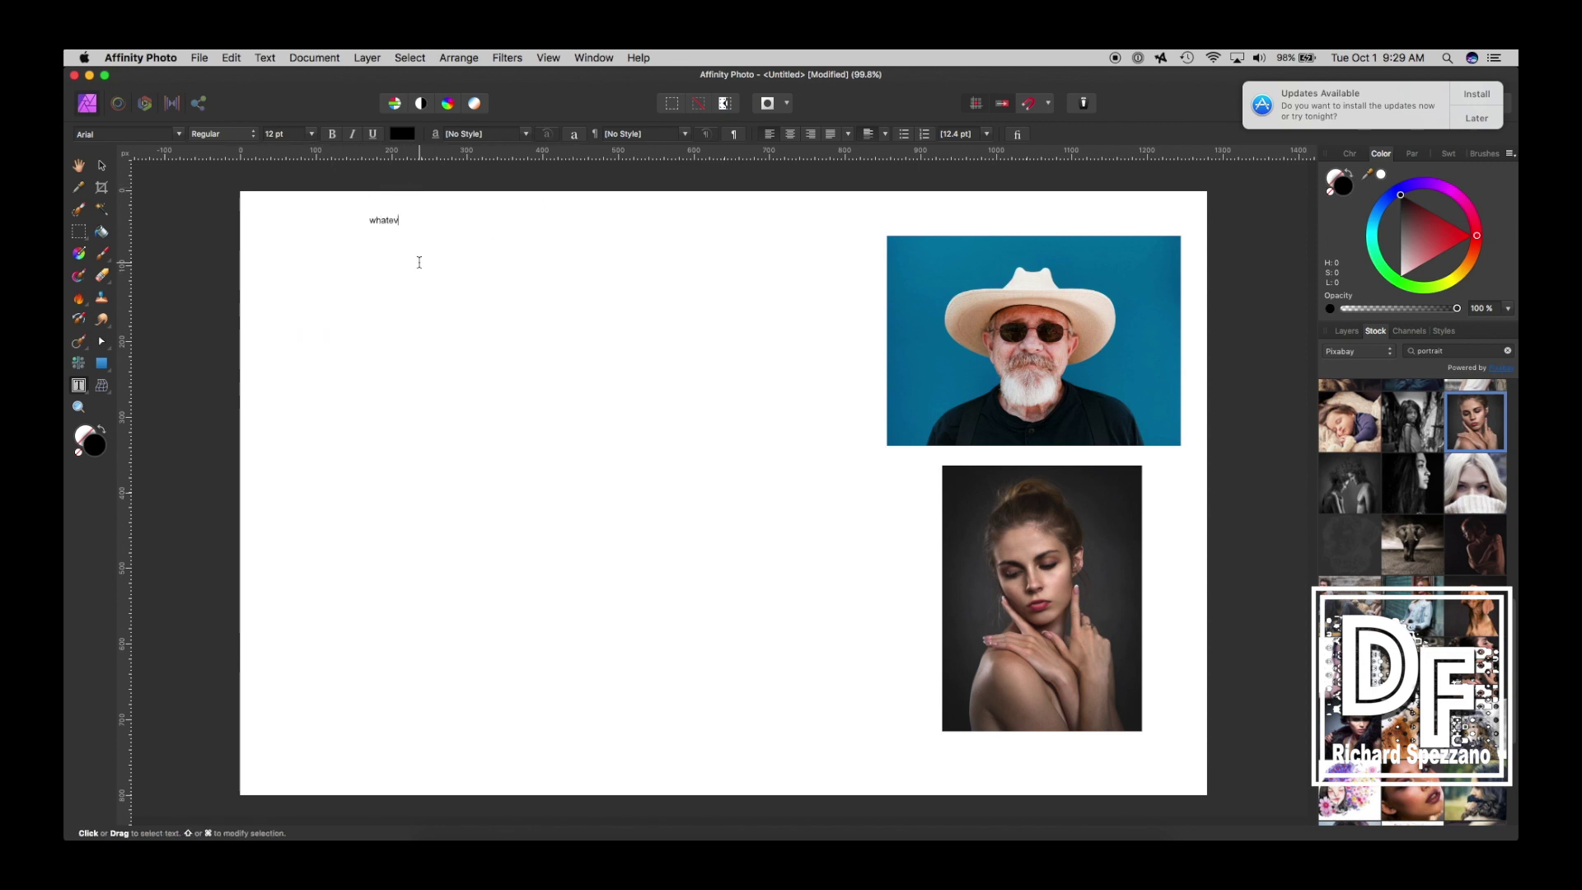
type("er I want")
key("Escape")
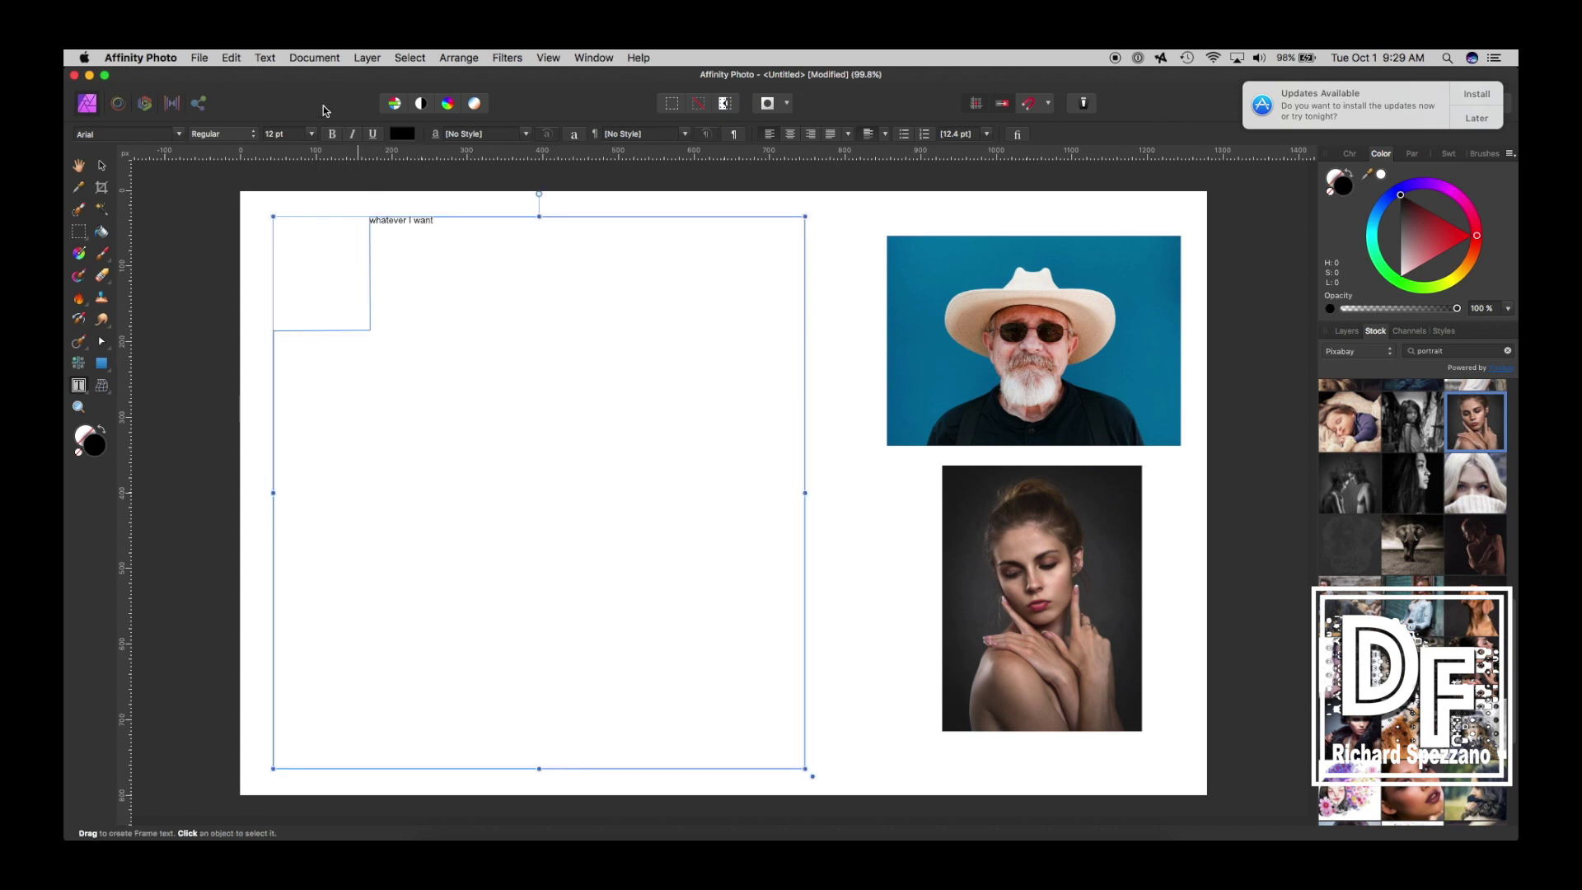
left_click(266, 58)
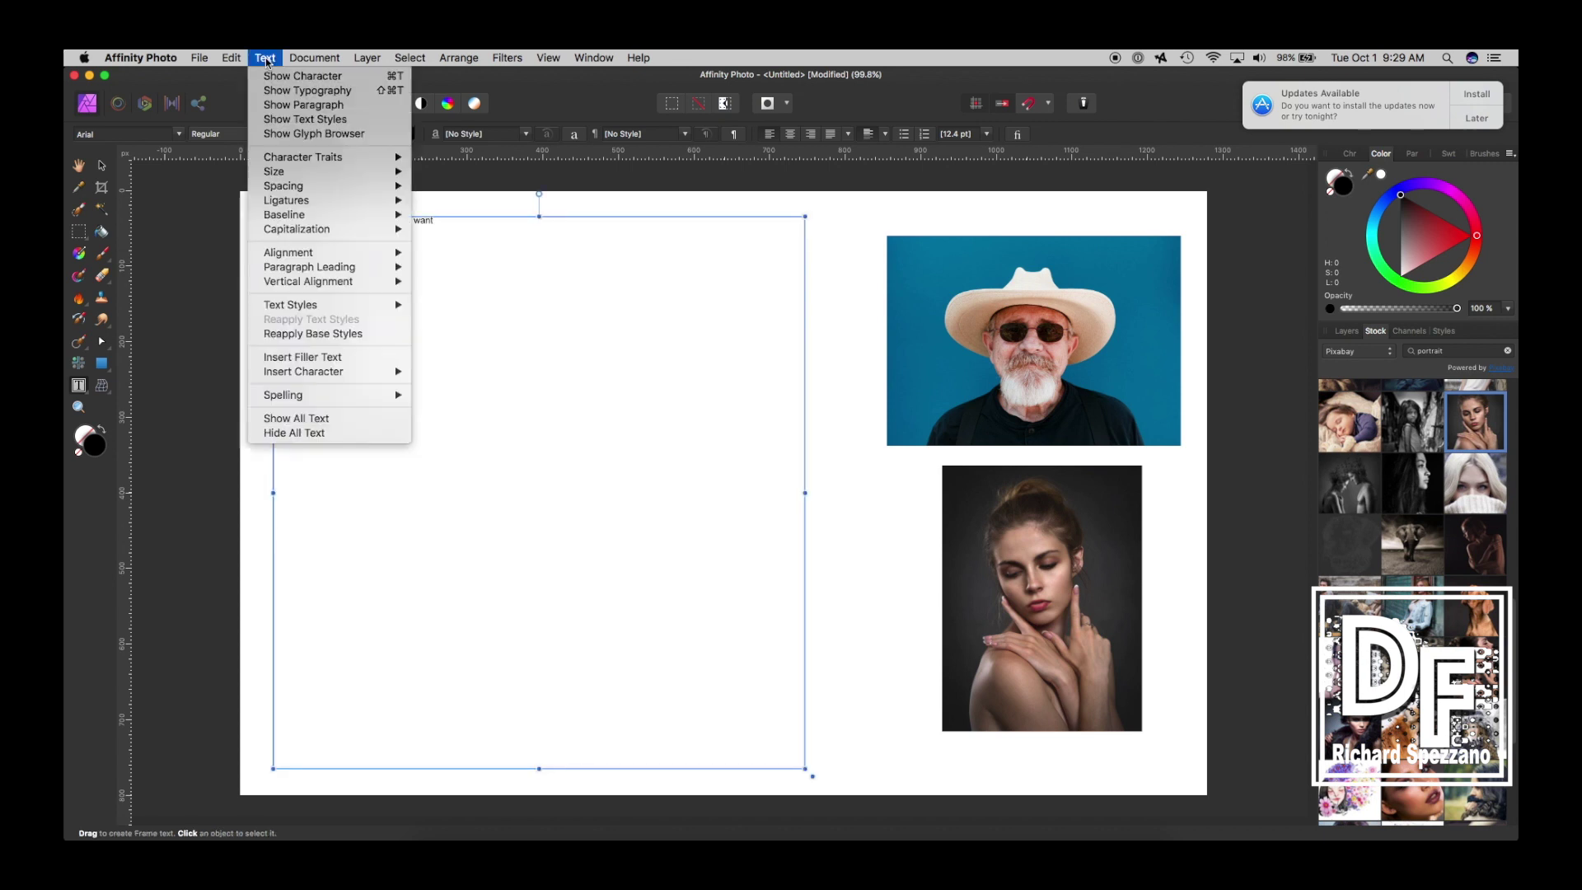
left_click(342, 356)
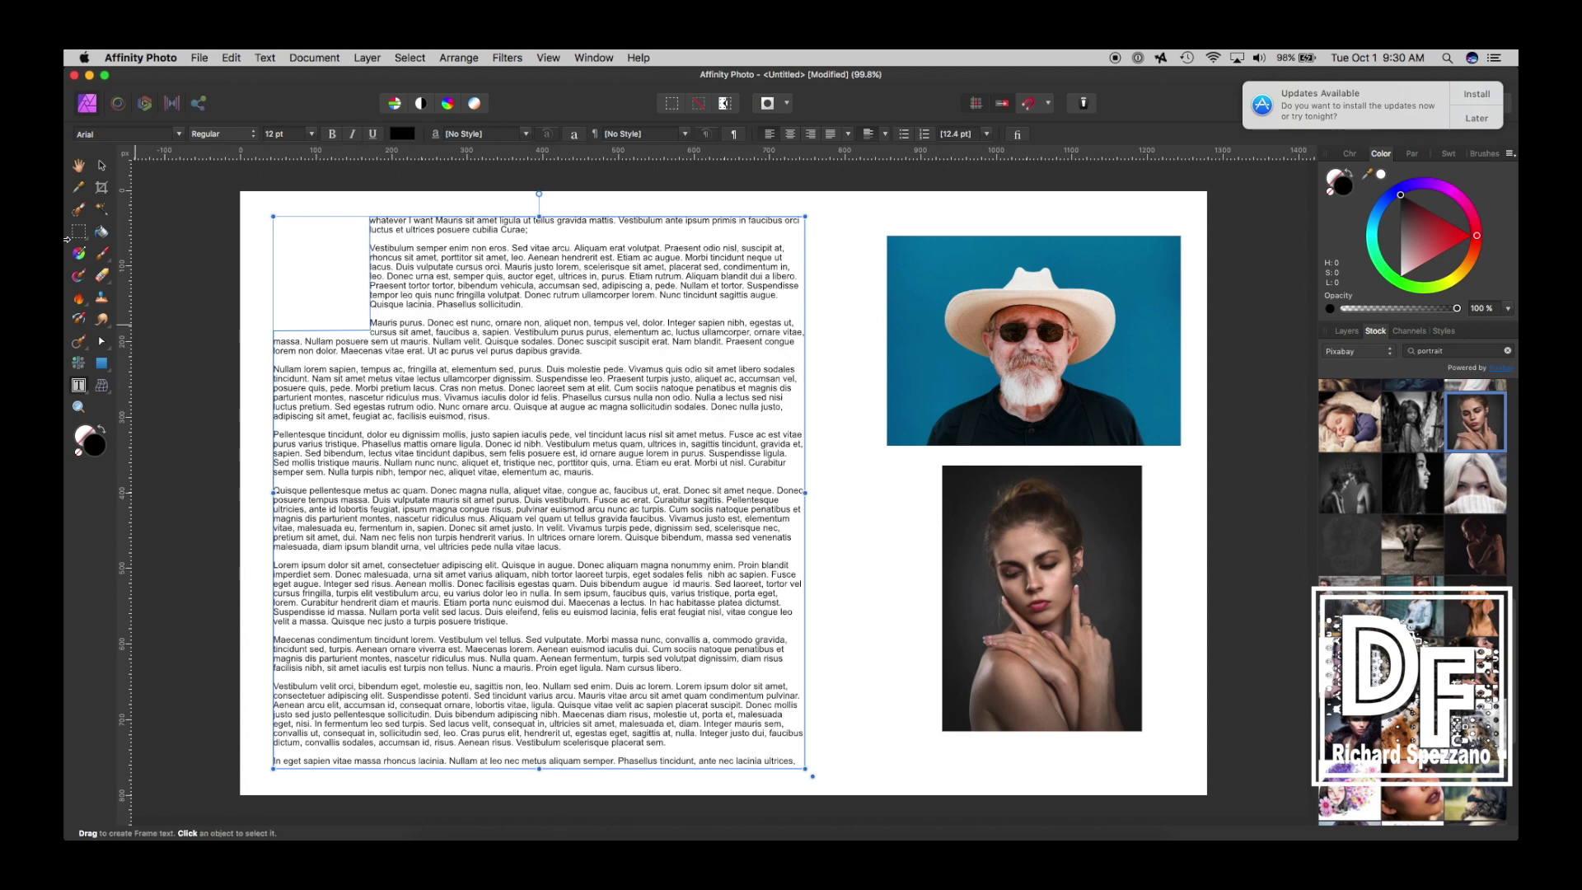
- Widen the notch in the text frame slightly by shifting its vertical edge toward the text, and deselect the frame
key("v")
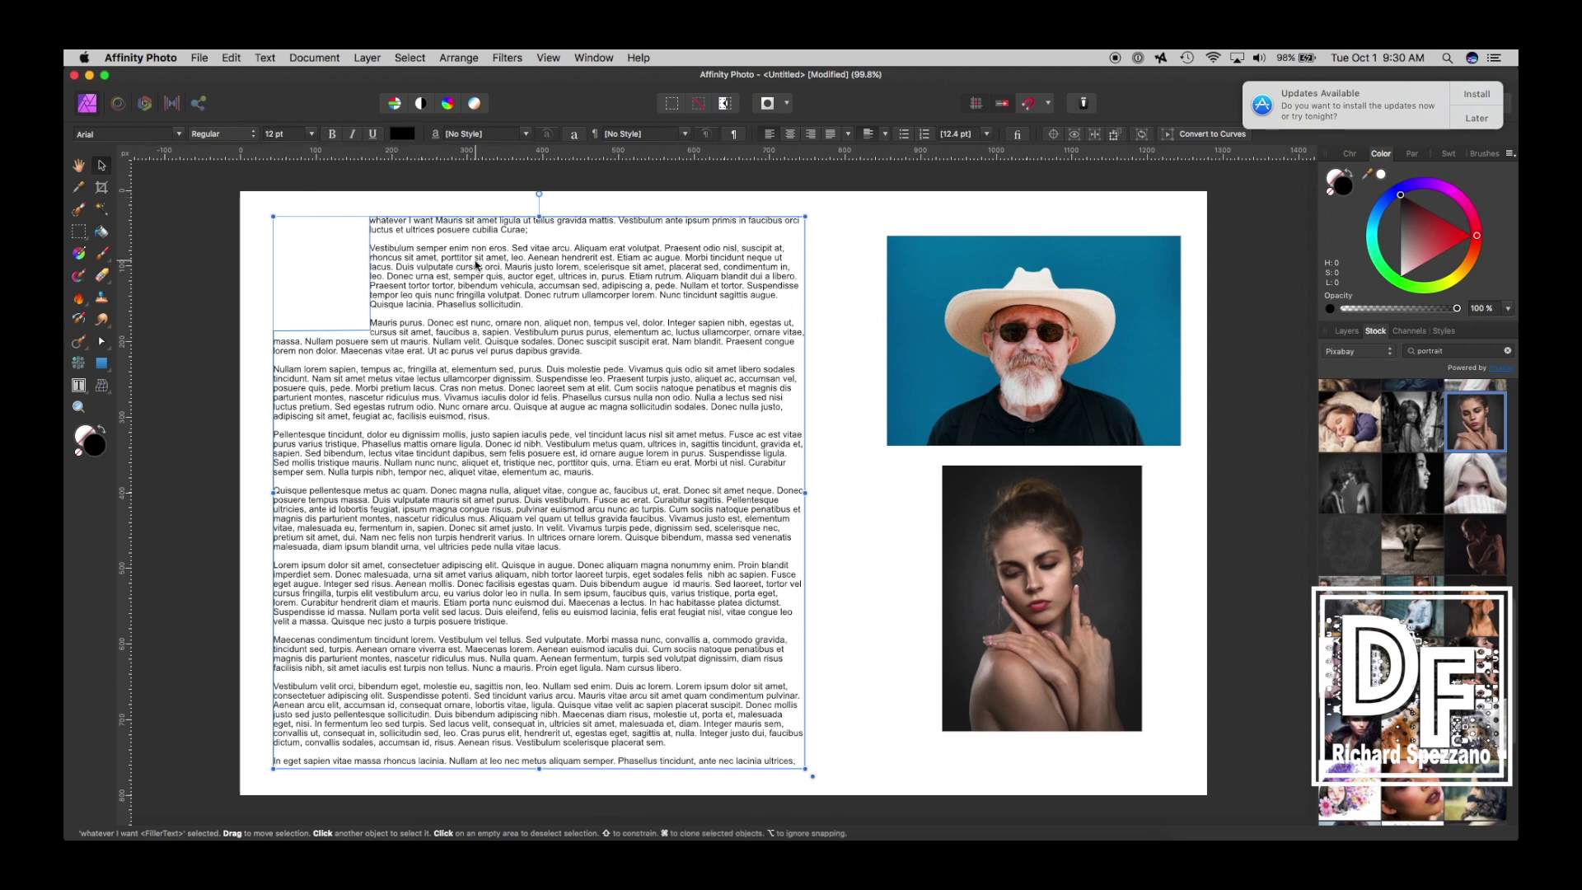
left_click(103, 341)
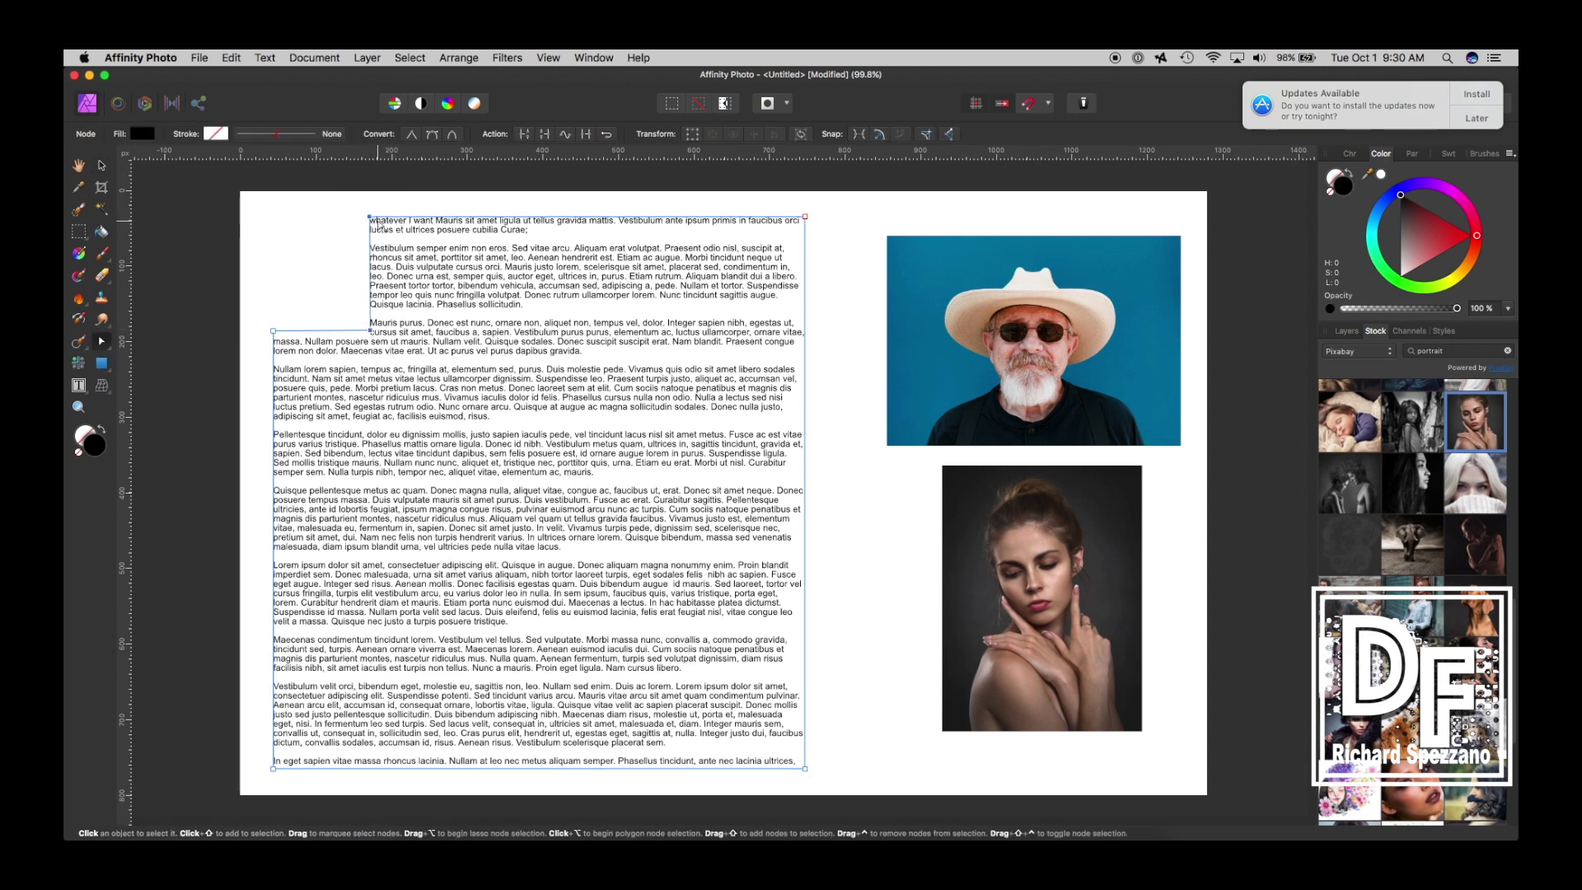
left_click_drag(371, 221, 384, 219)
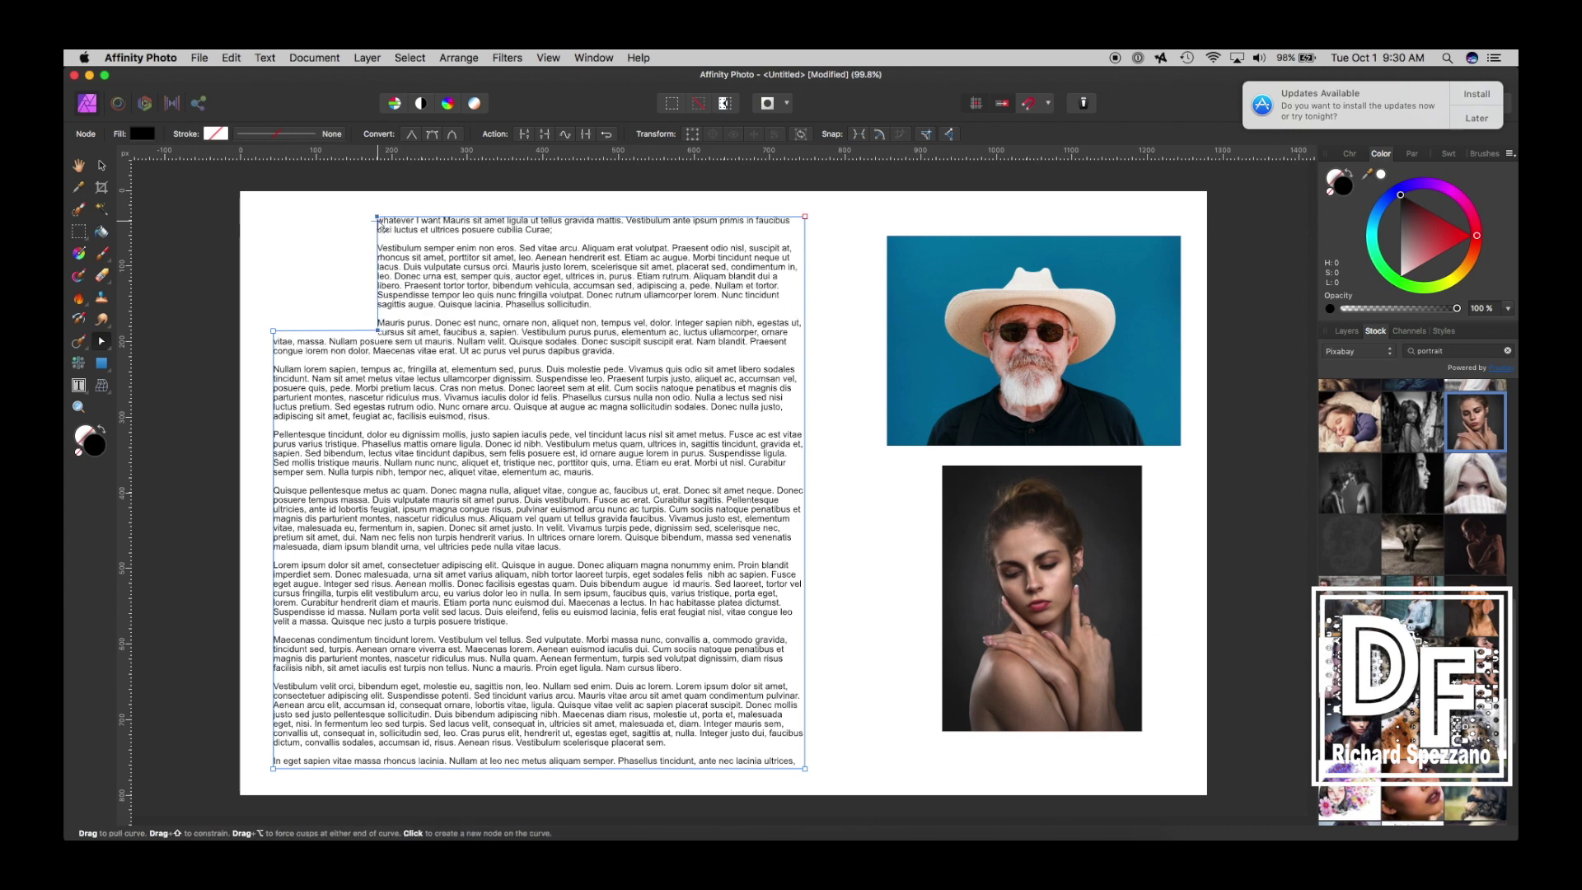
left_click(102, 165)
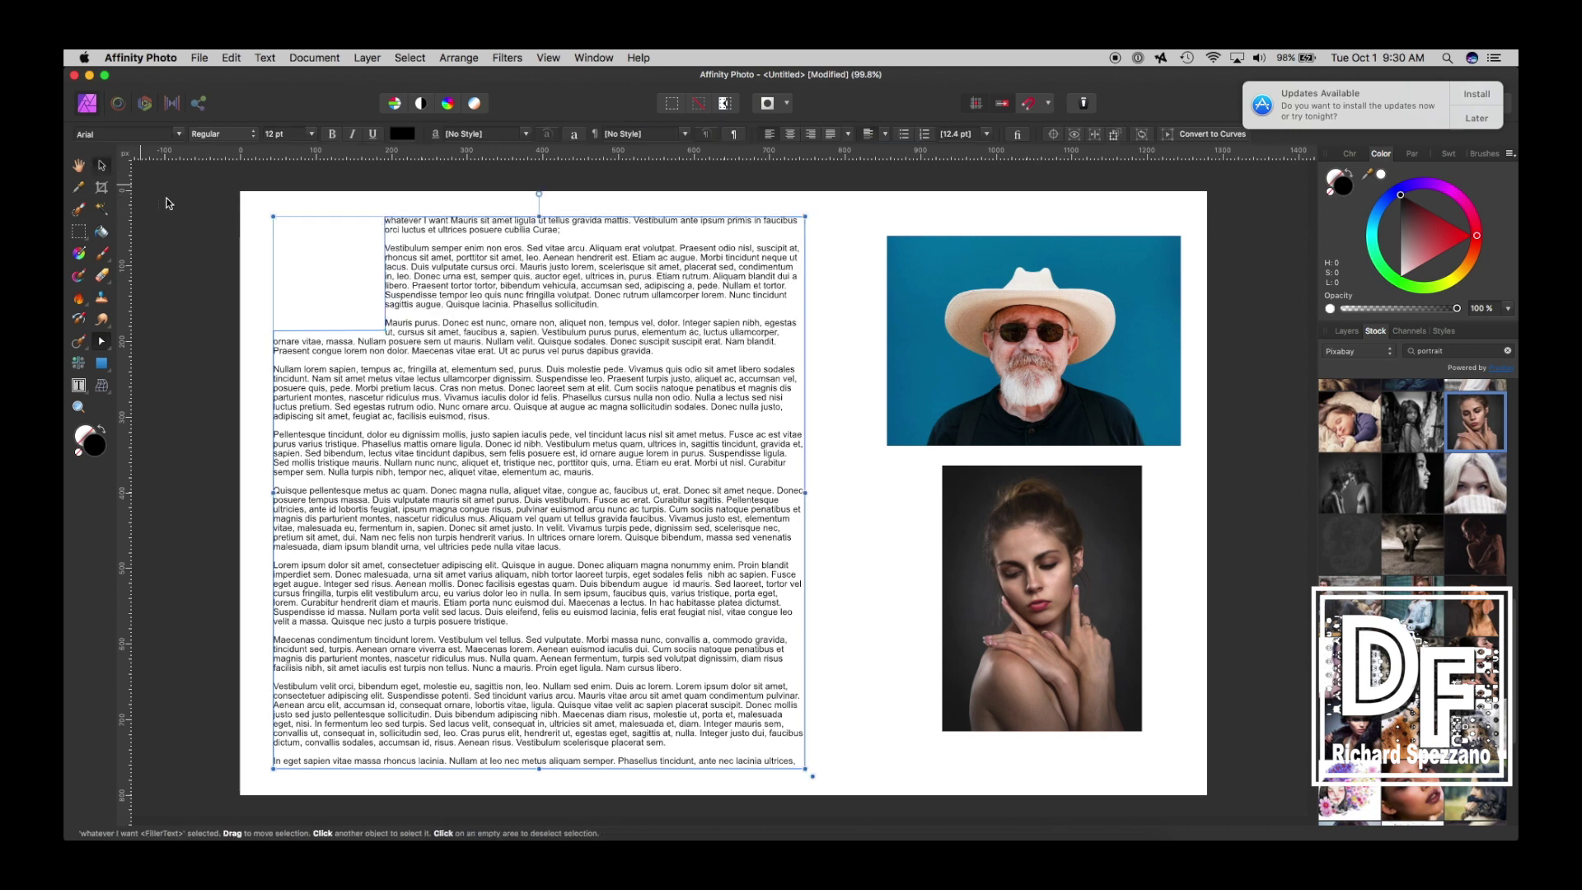
left_click(197, 215)
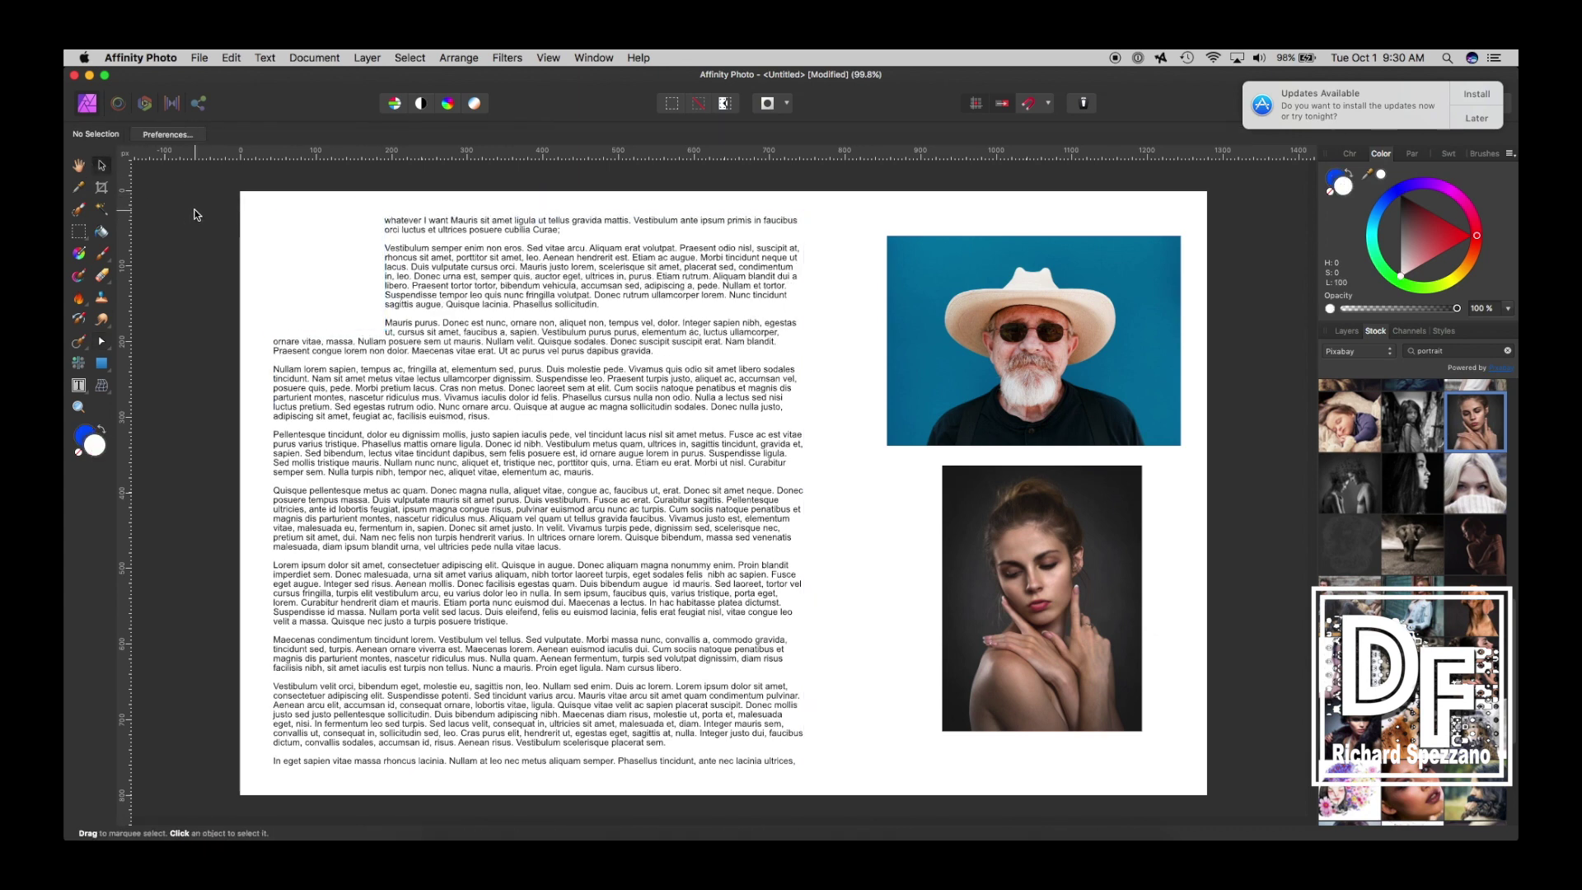
- Draw a rectangle of about 140 × 150 px filling the text frame's notch and give it a 0.9 pt blue stroke
left_click(101, 363)
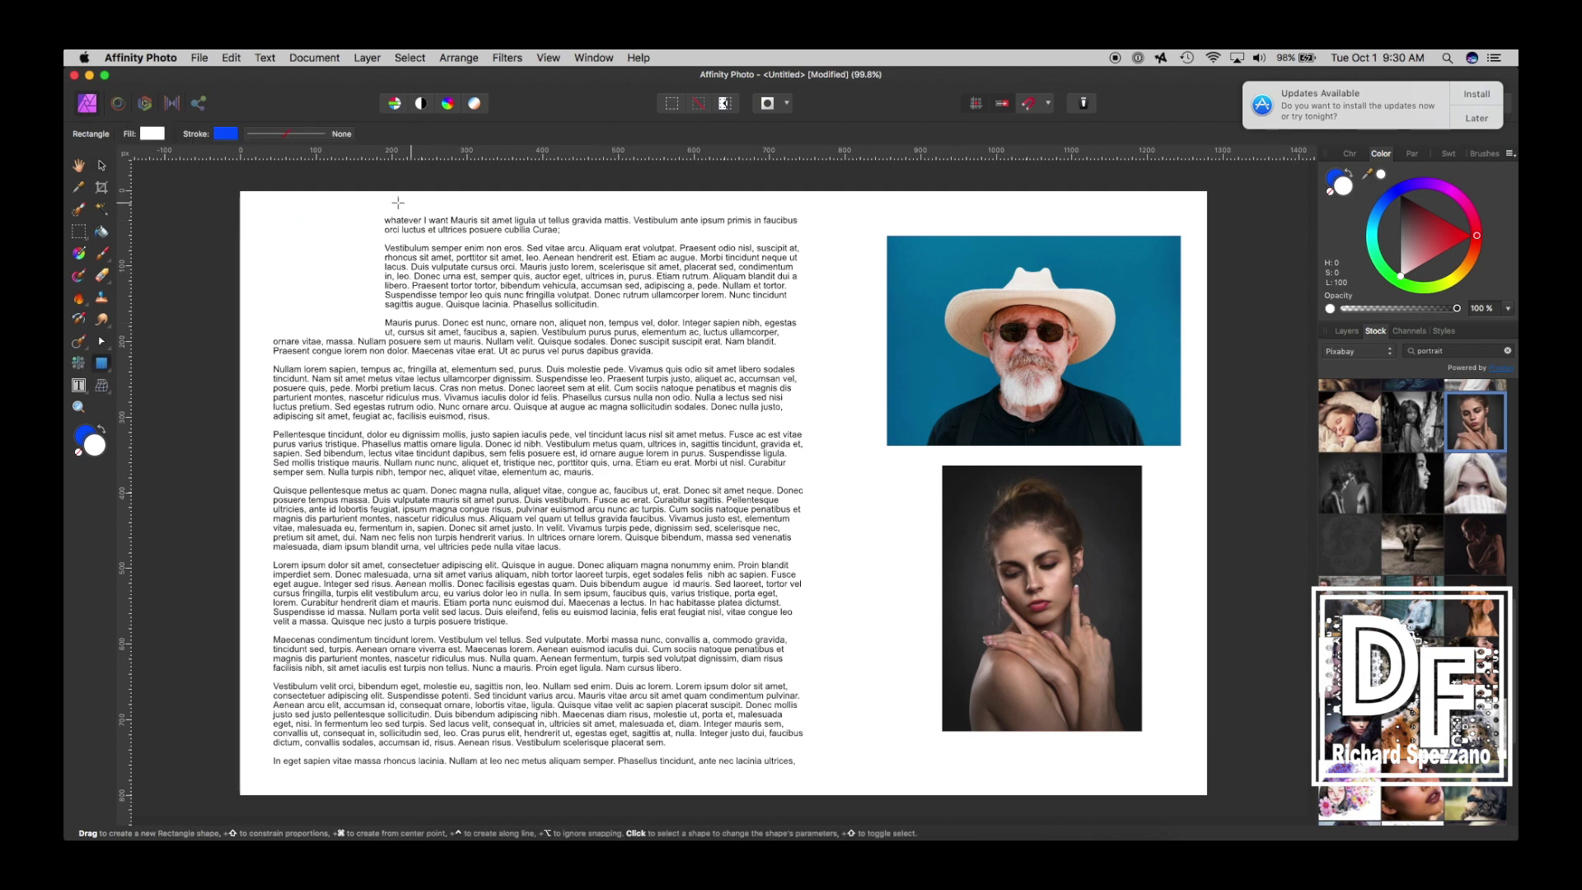
left_click_drag(379, 218, 275, 333)
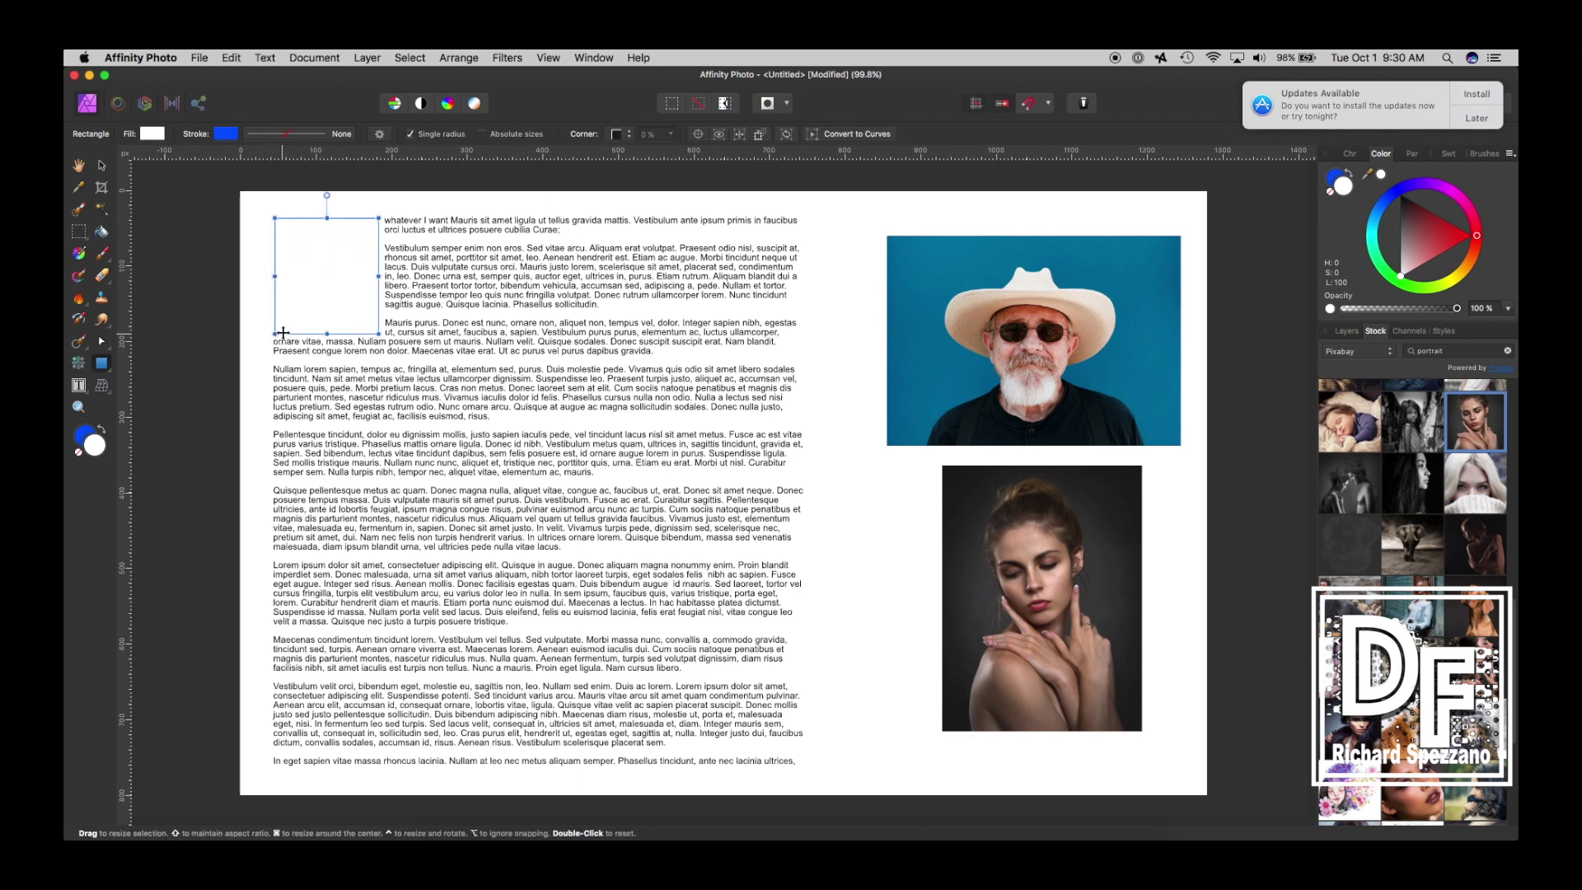
left_click(258, 136)
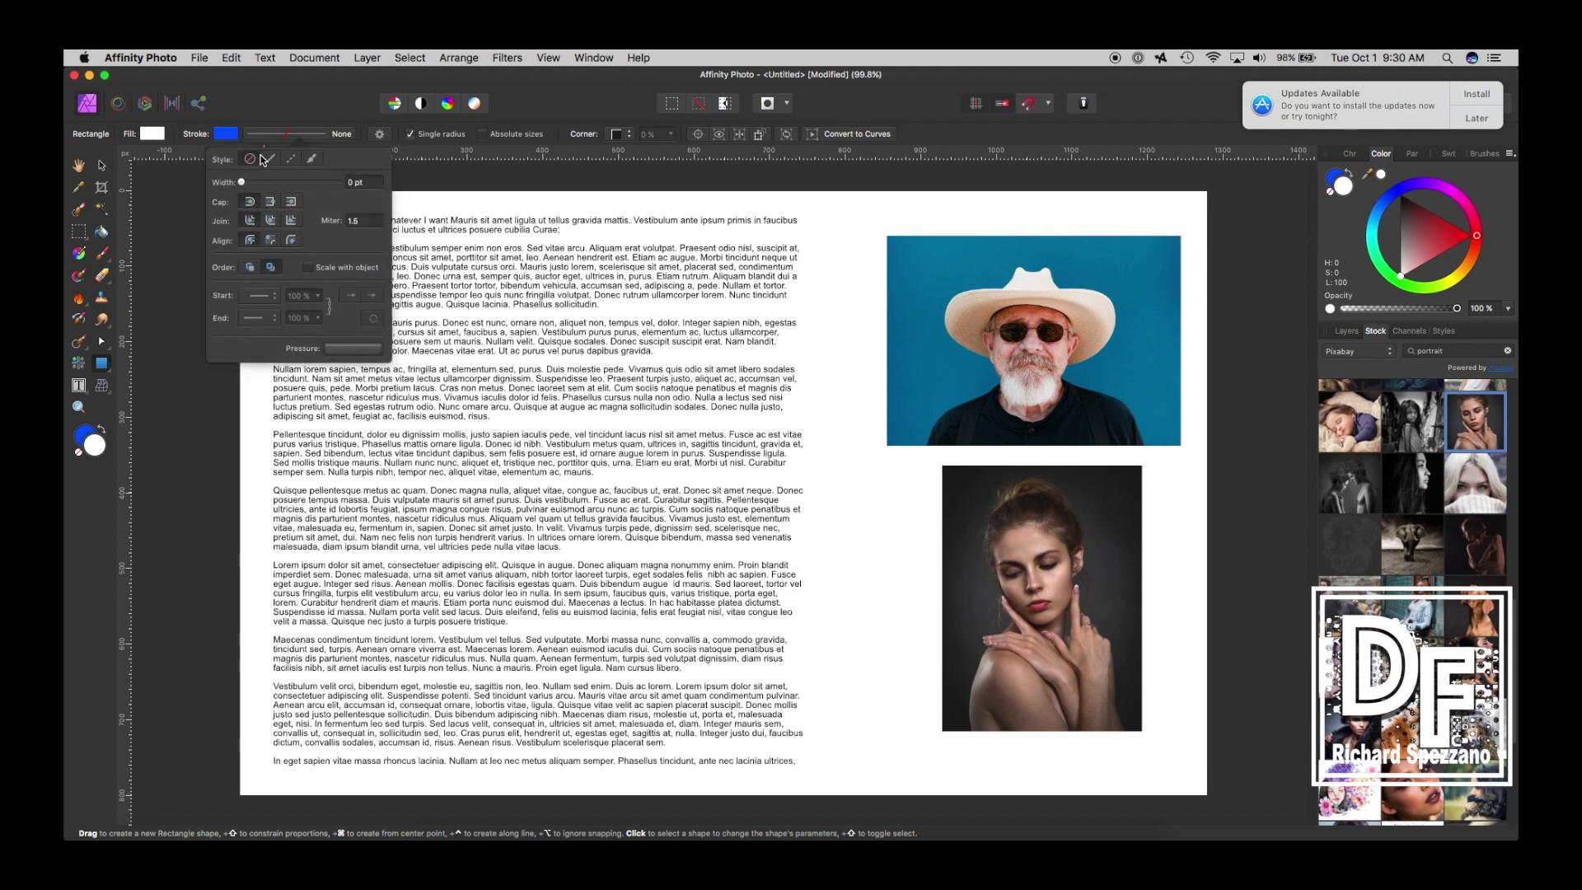
left_click_drag(243, 183, 260, 183)
left_click(420, 203)
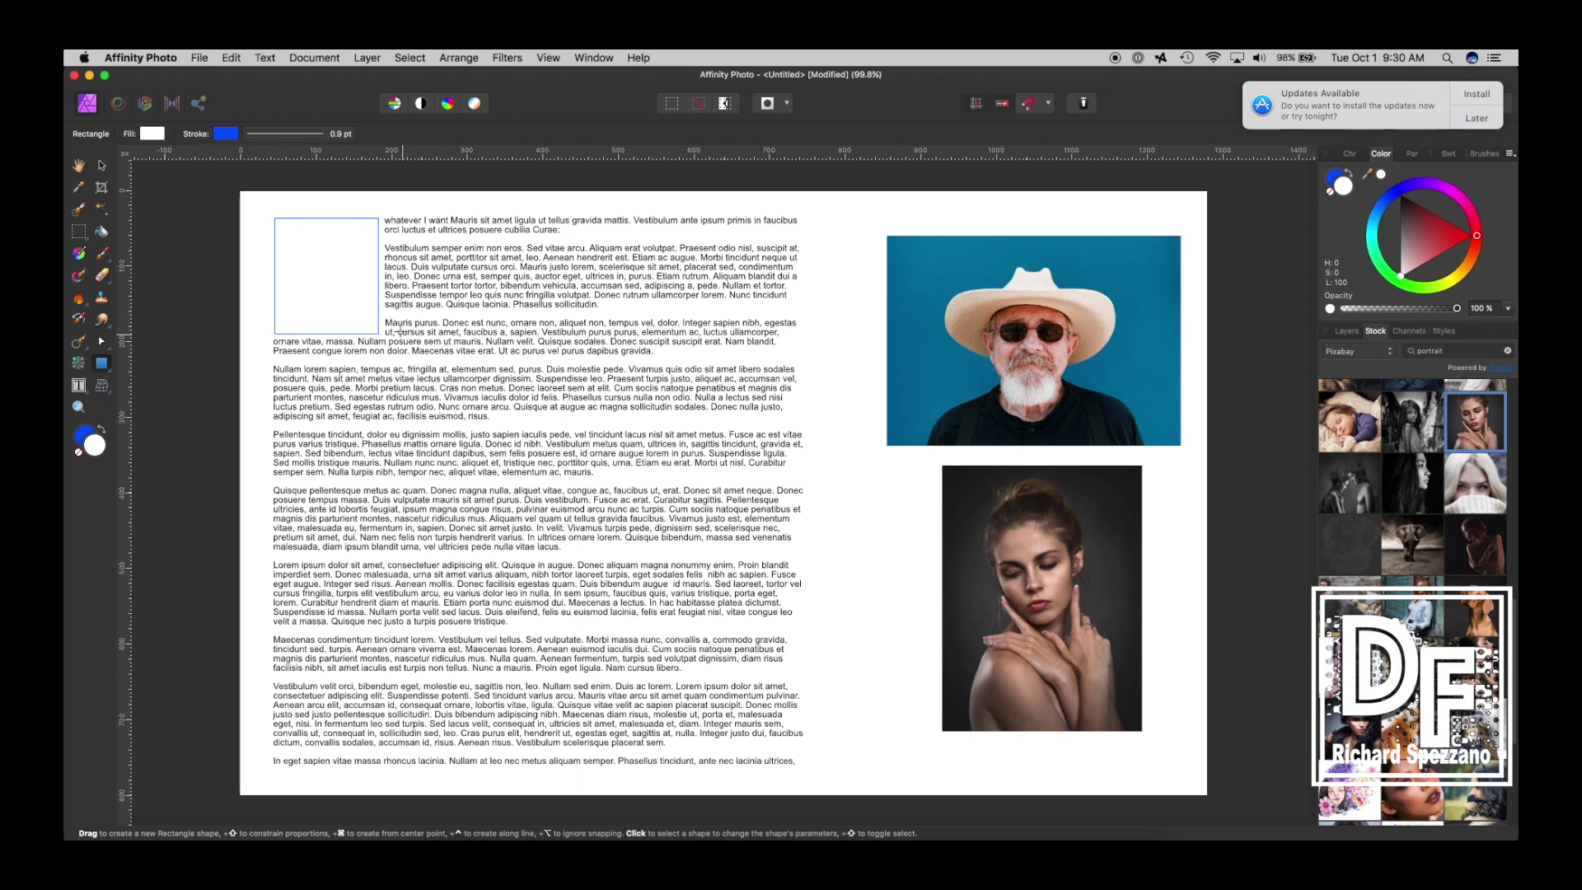
- Try to thicken the small rectangle's stroke to 7.5 pt
scroll(470, 344, "left", 5)
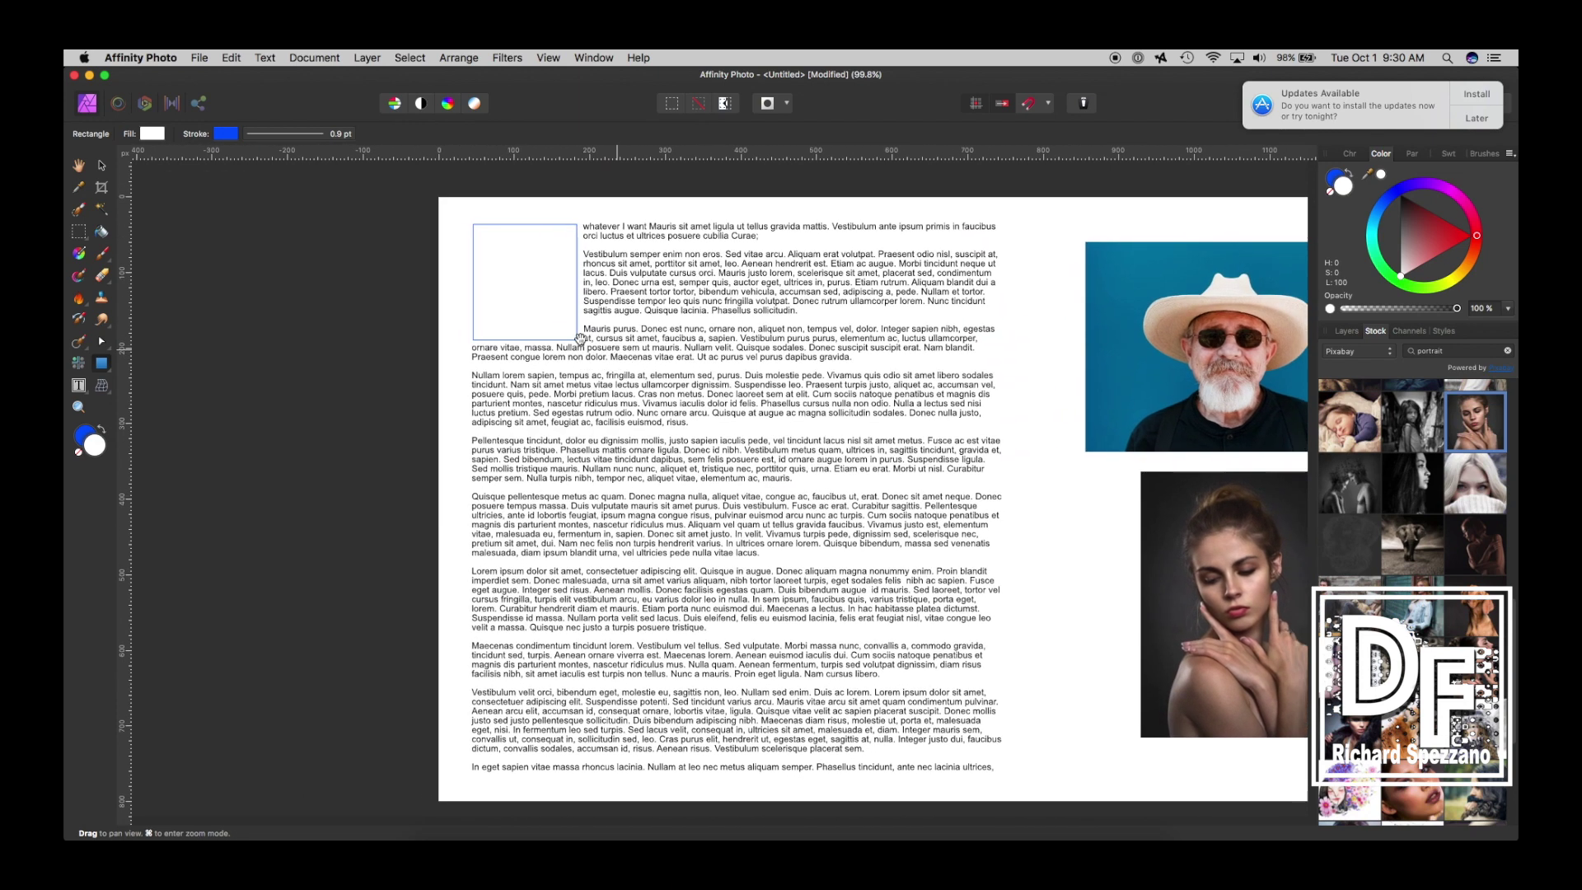
left_click(285, 142)
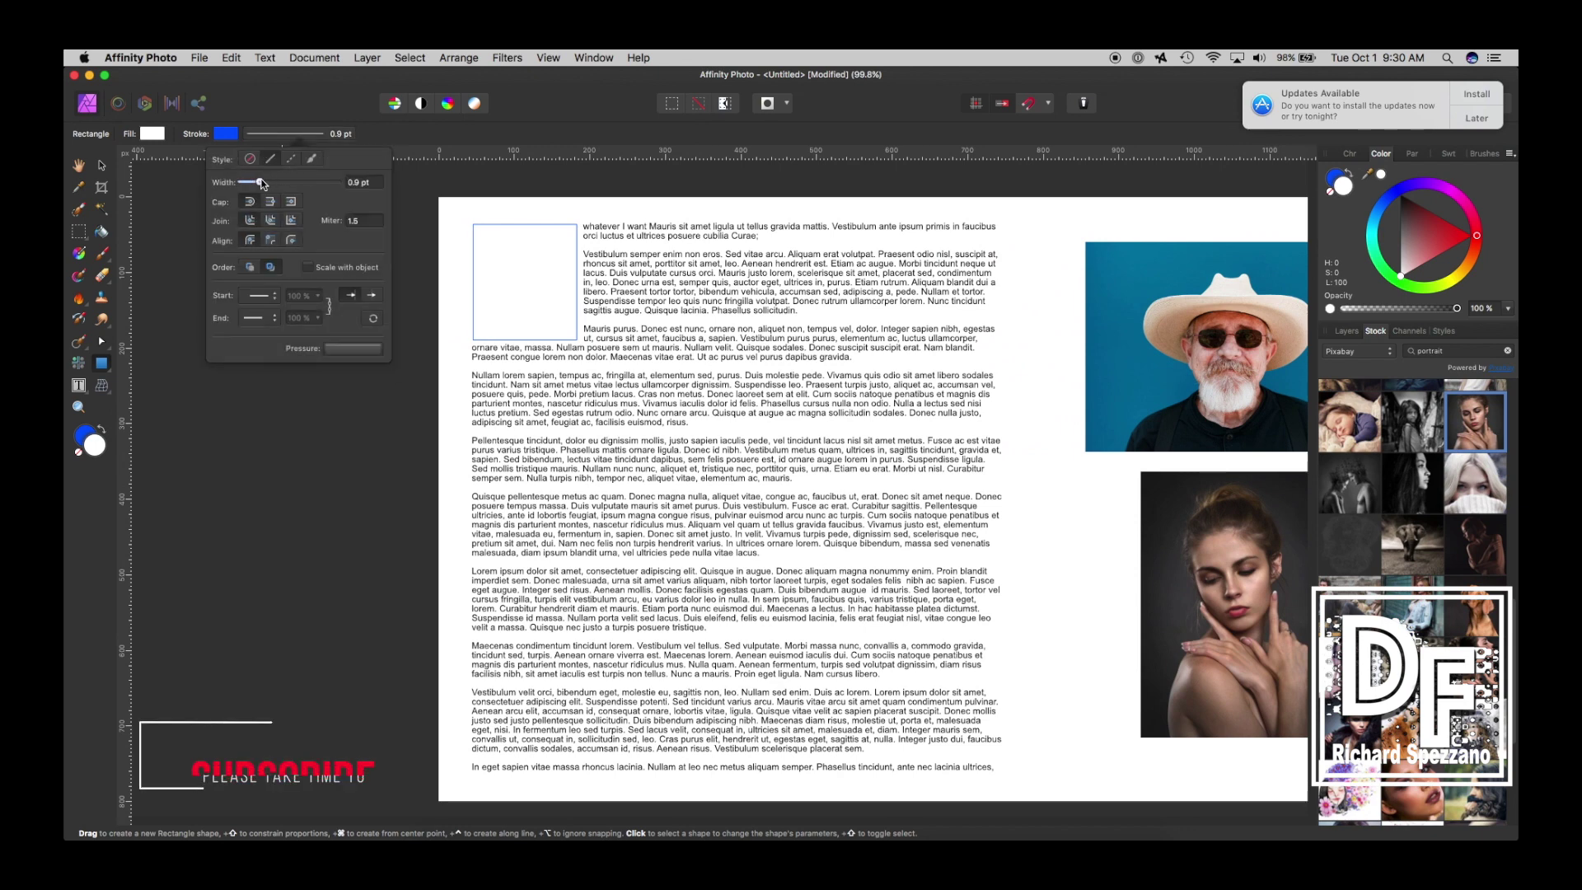
mouse_move(251, 182)
left_mouse_down()
mouse_move(292, 183)
mouse_move(248, 183)
left_mouse_up()
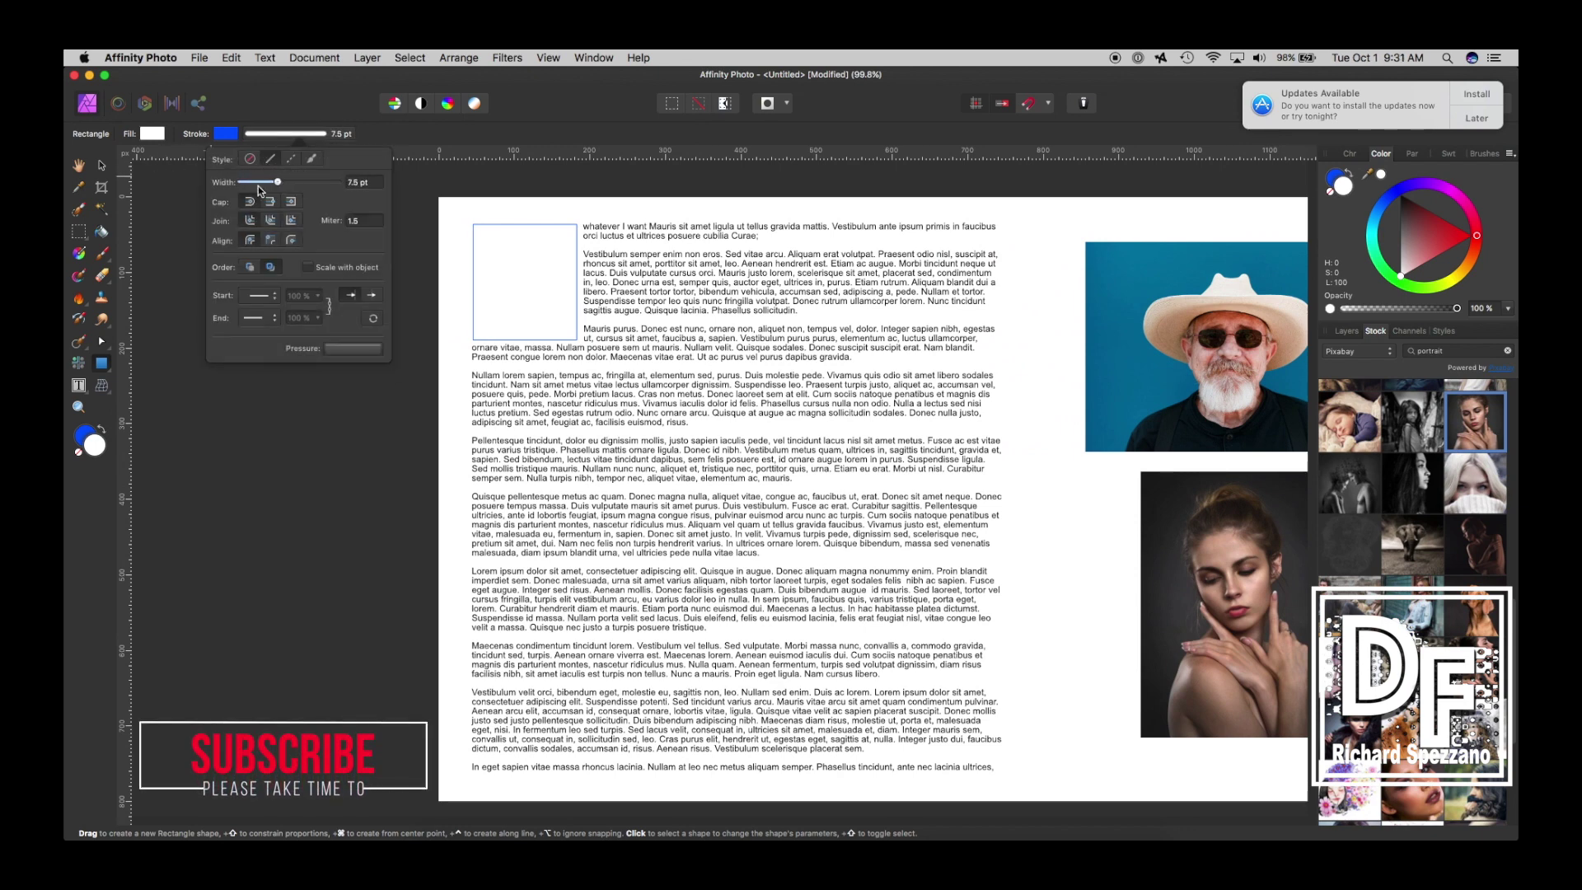
- Select the small rectangle's layer and set its stroke width to 6 pt
left_click(1346, 331)
left_click(1350, 379)
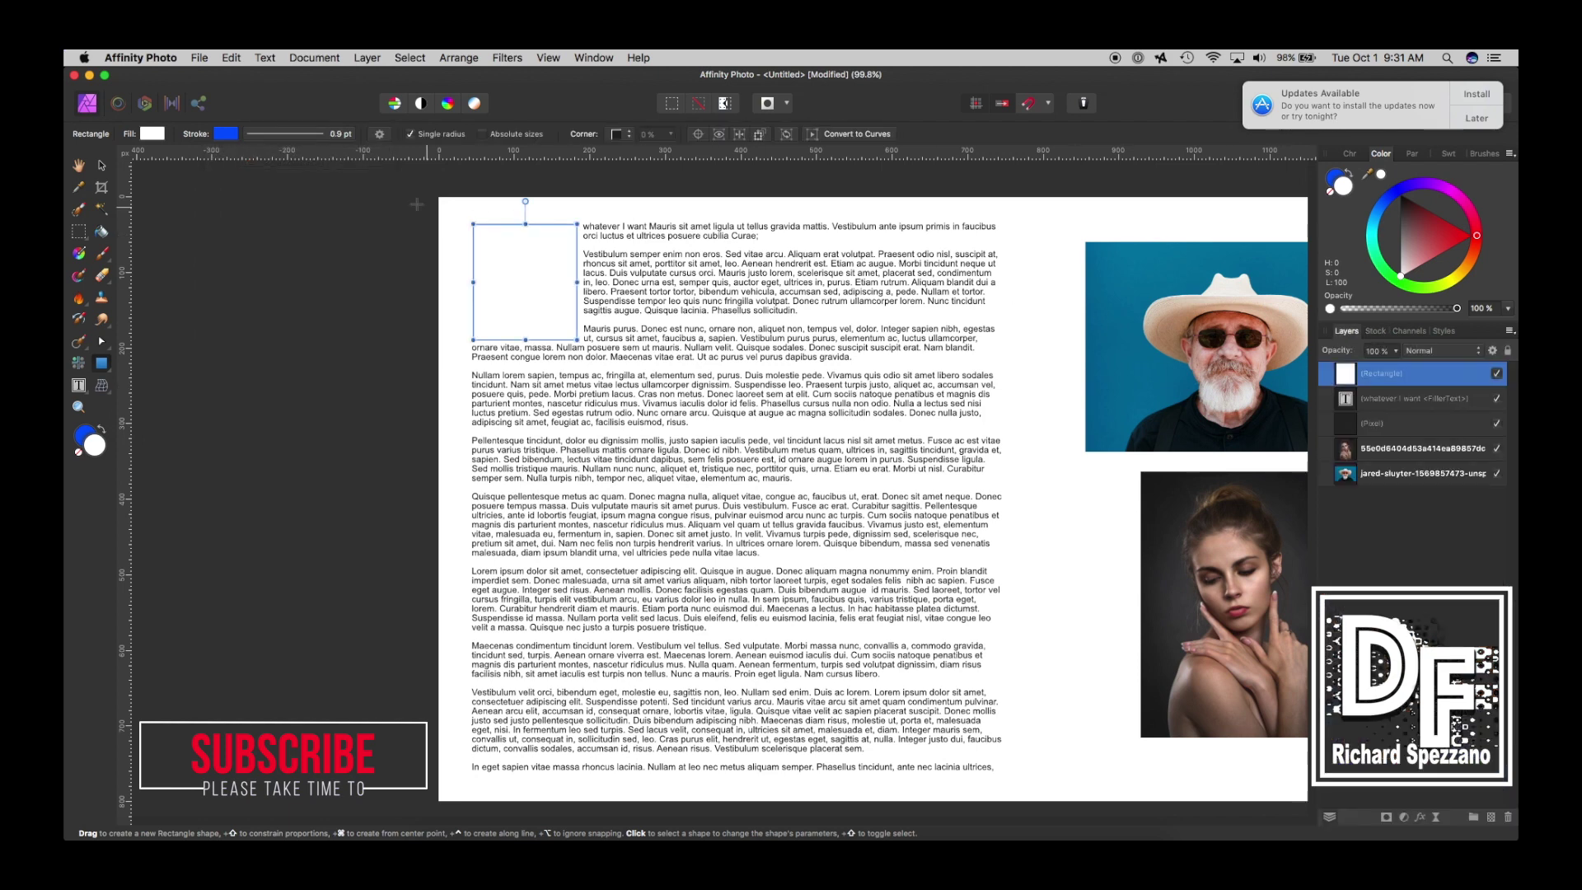
left_click(257, 136)
left_click_drag(255, 181, 273, 181)
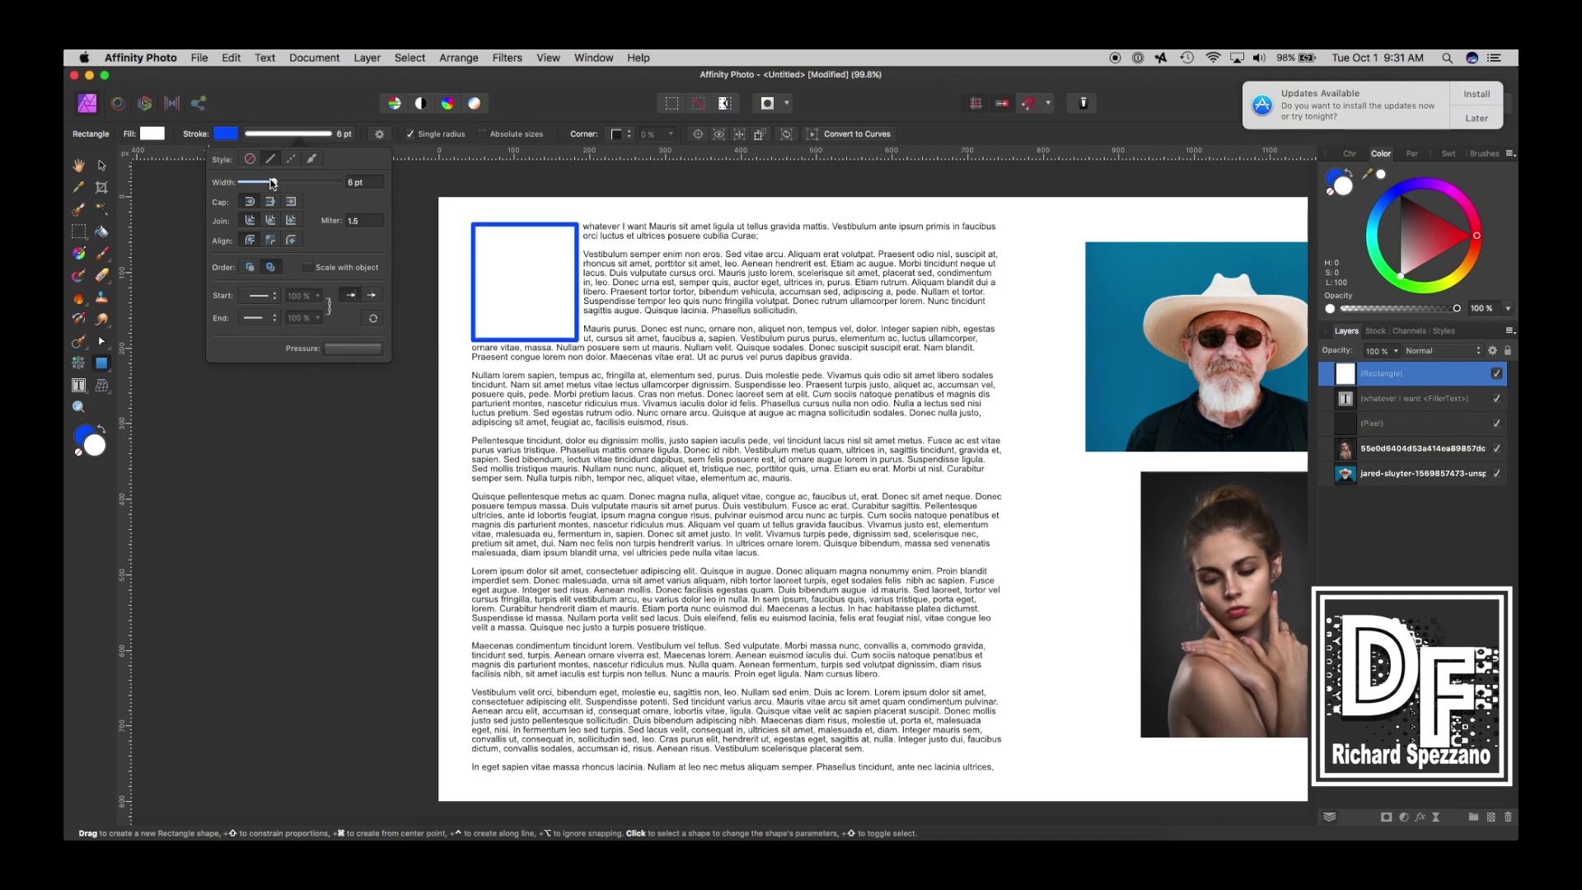
- Move the woman's portrait photo onto the blue-outlined rectangle and scale it down to fit within the frame
left_click(79, 165)
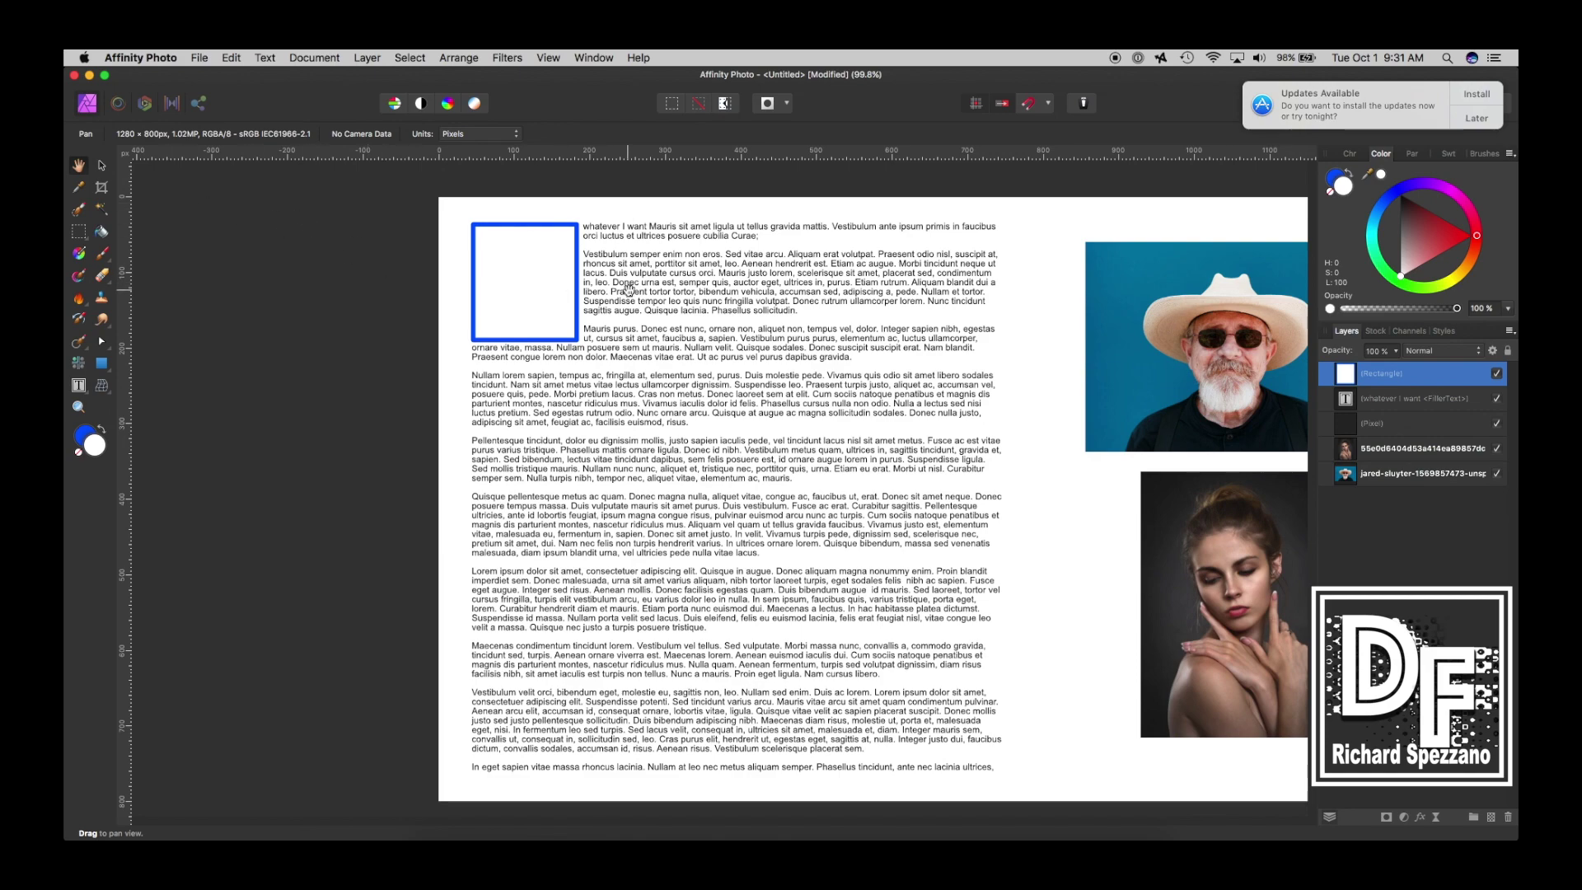
left_click_drag(695, 300, 496, 286)
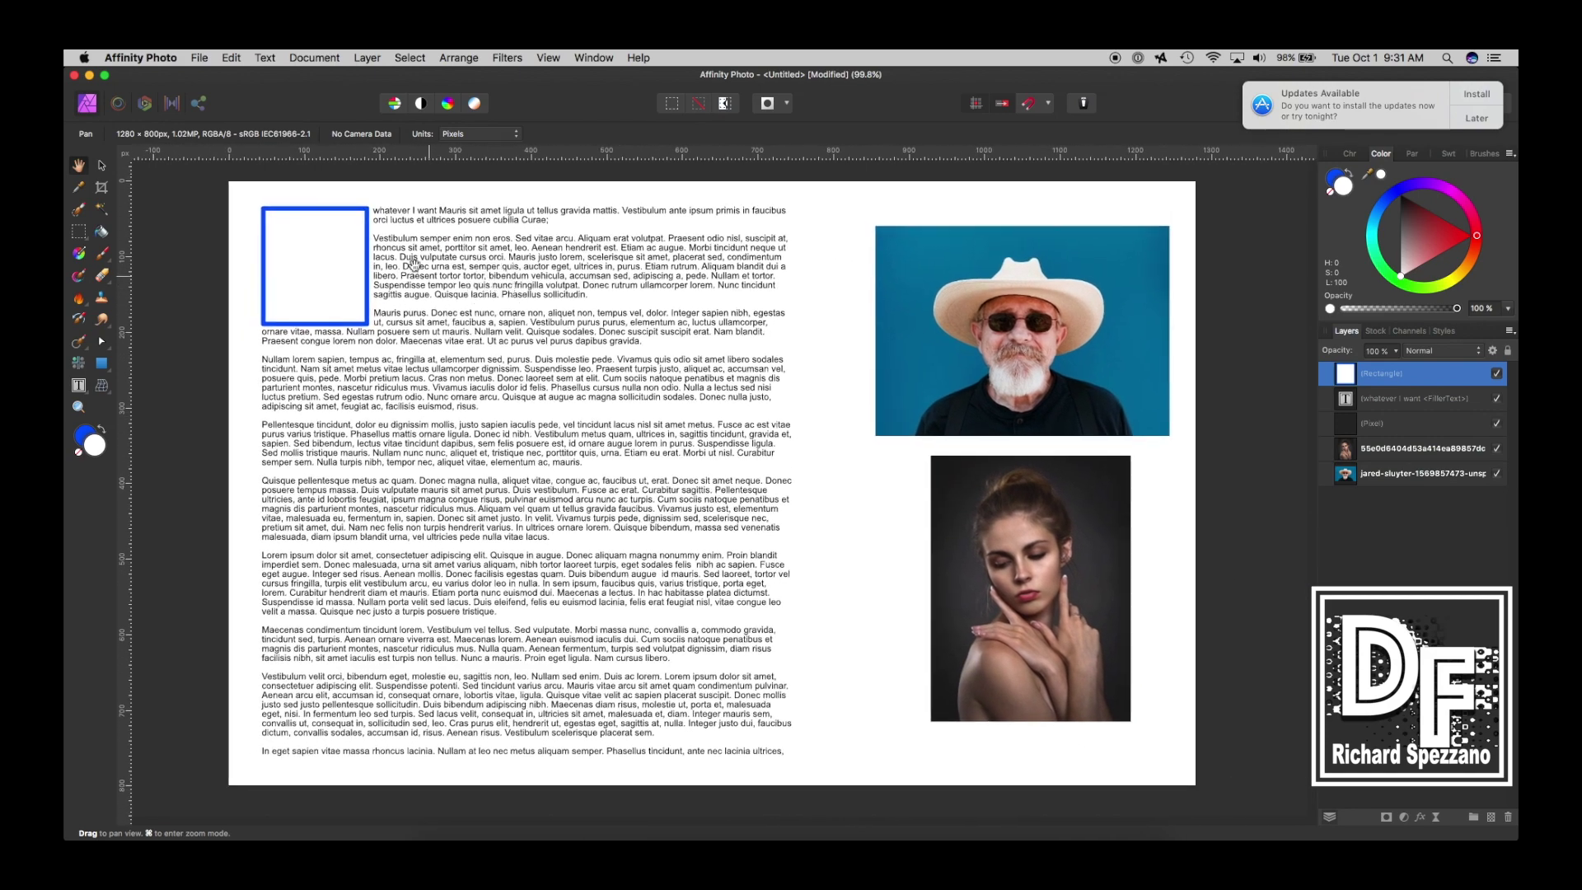
left_click(102, 165)
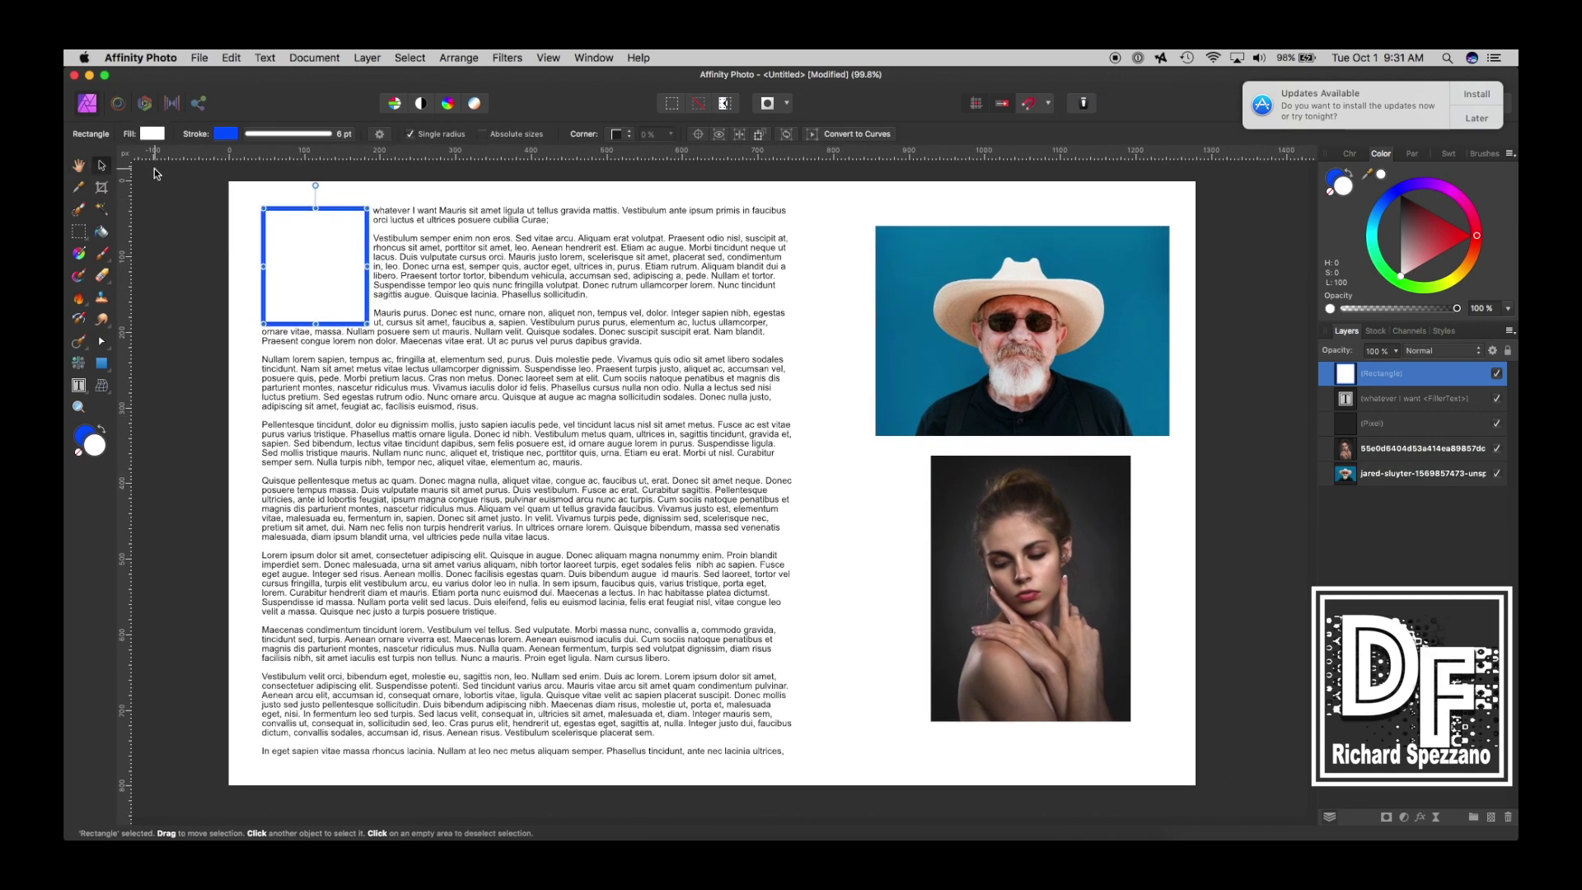
left_click(79, 166)
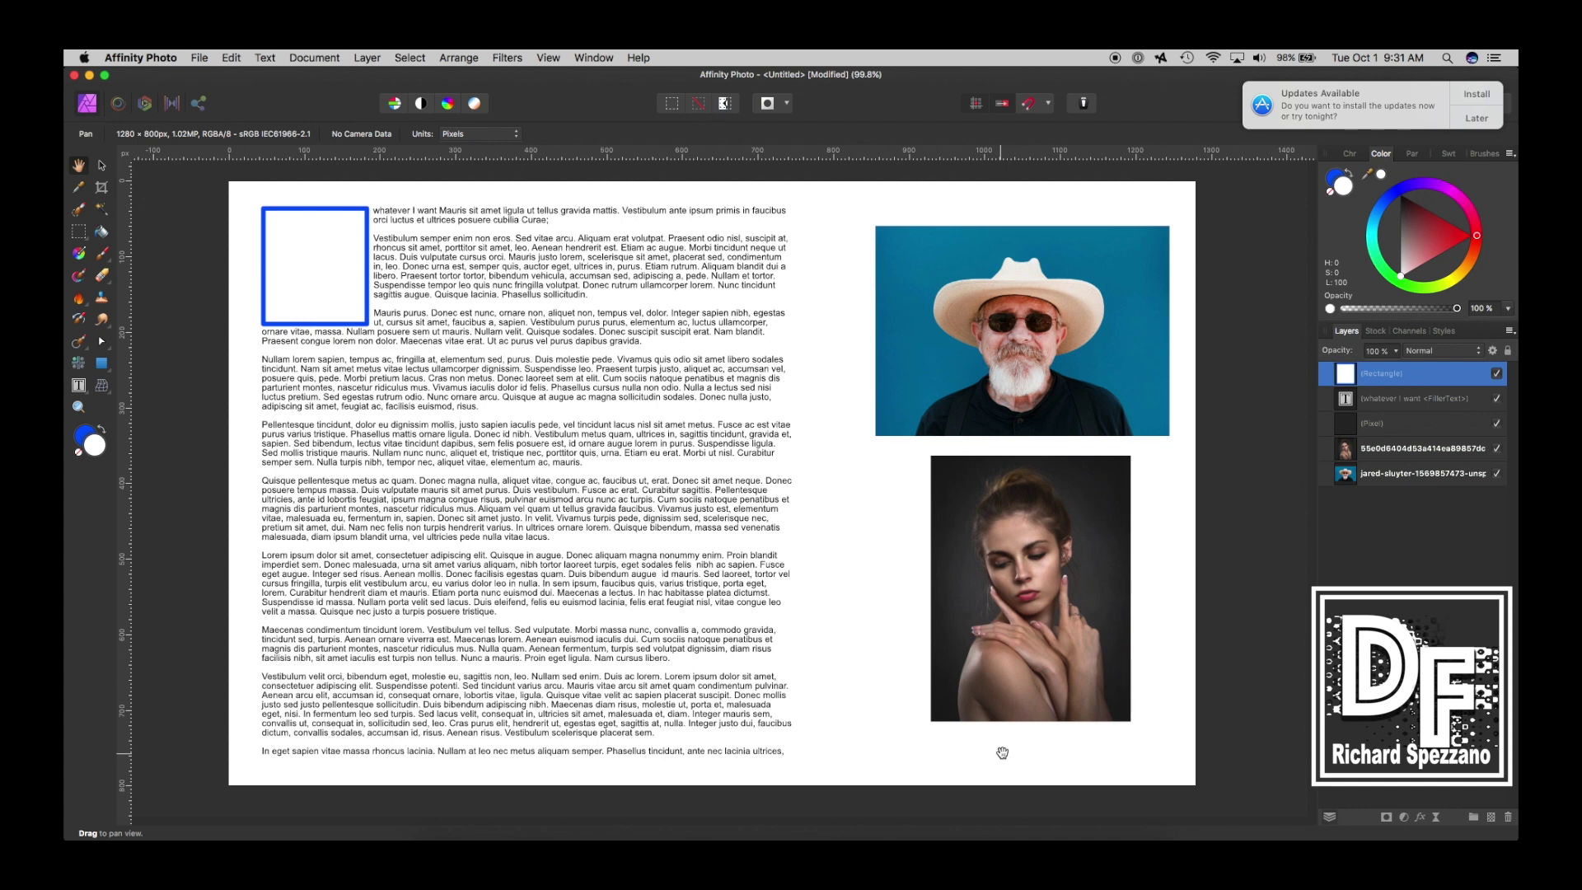
left_click(101, 166)
left_click(1046, 583)
left_click_drag(1046, 583, 276, 267)
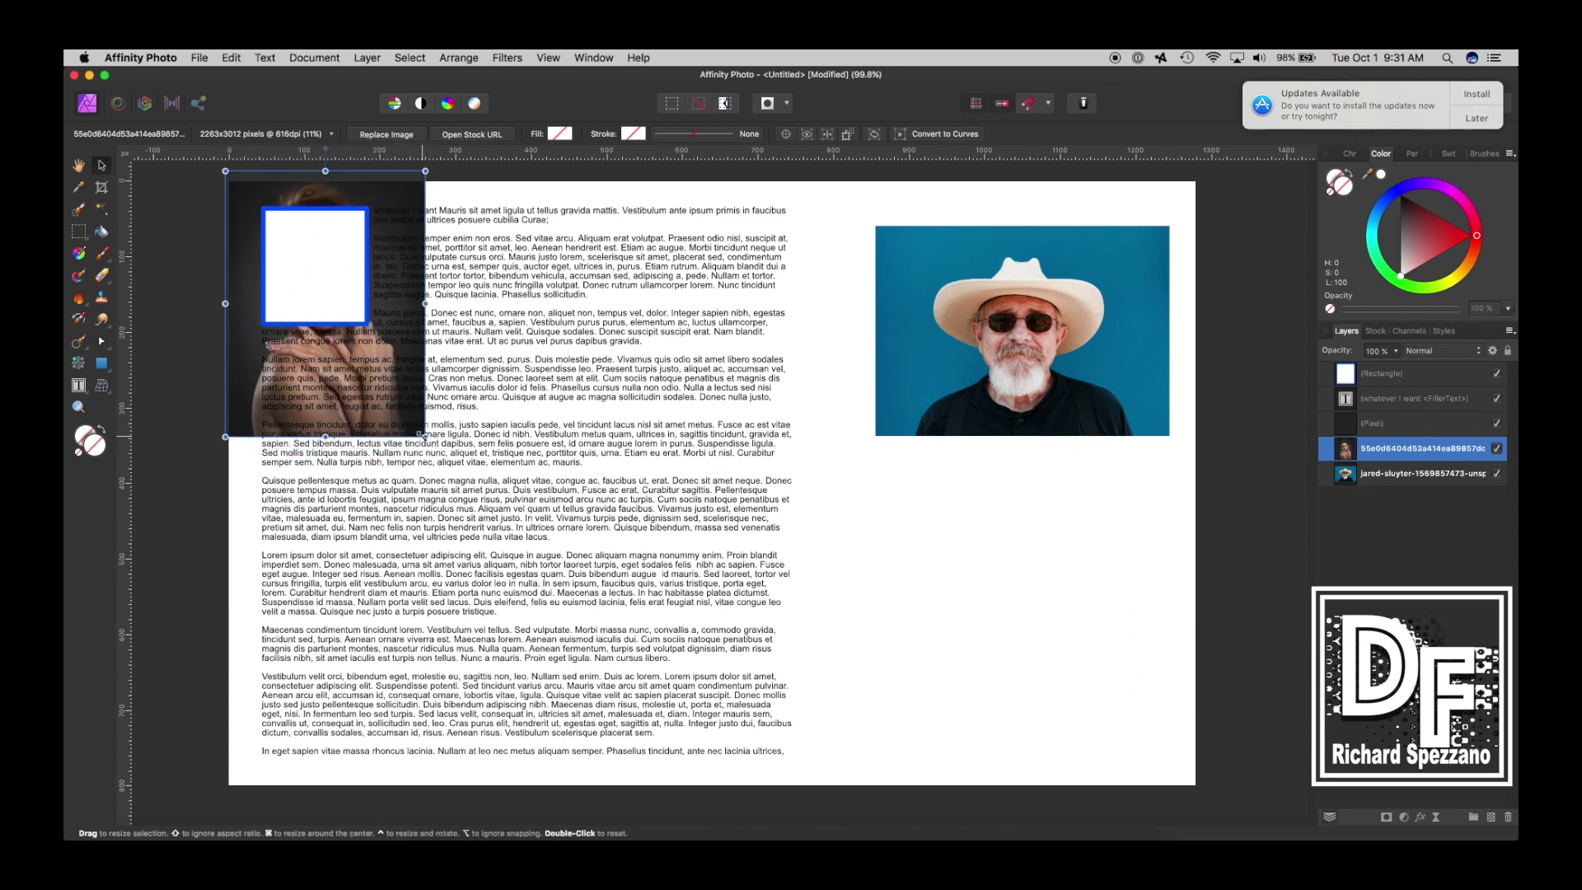
left_click_drag(422, 437, 342, 311)
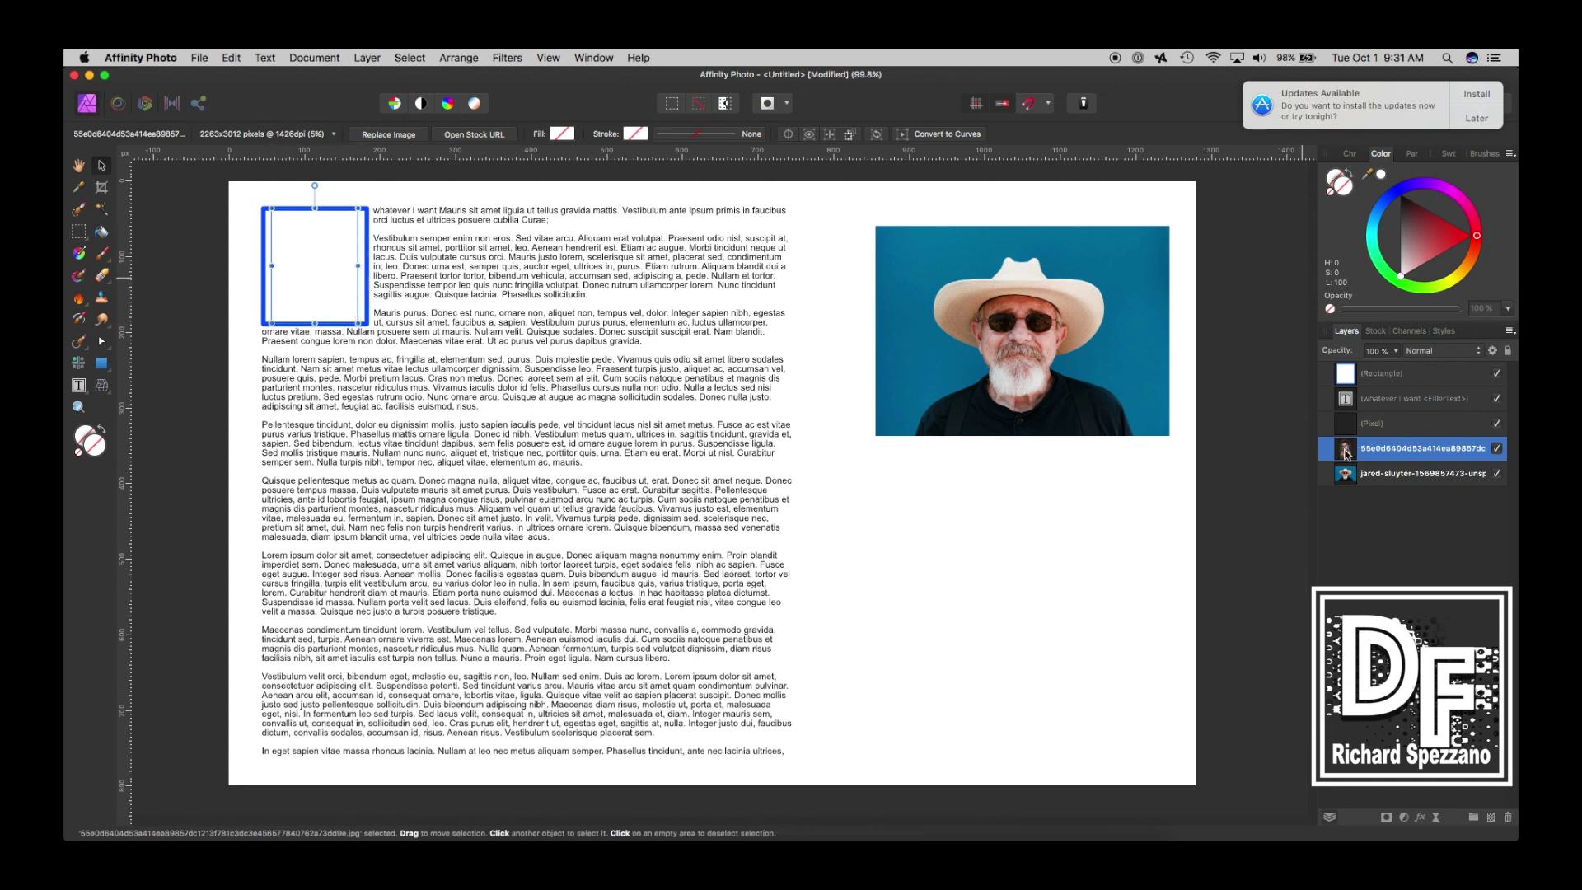
- Nest the woman's portrait layer inside the small rectangle's layer so the photo is clipped by the frame
left_click(1355, 374)
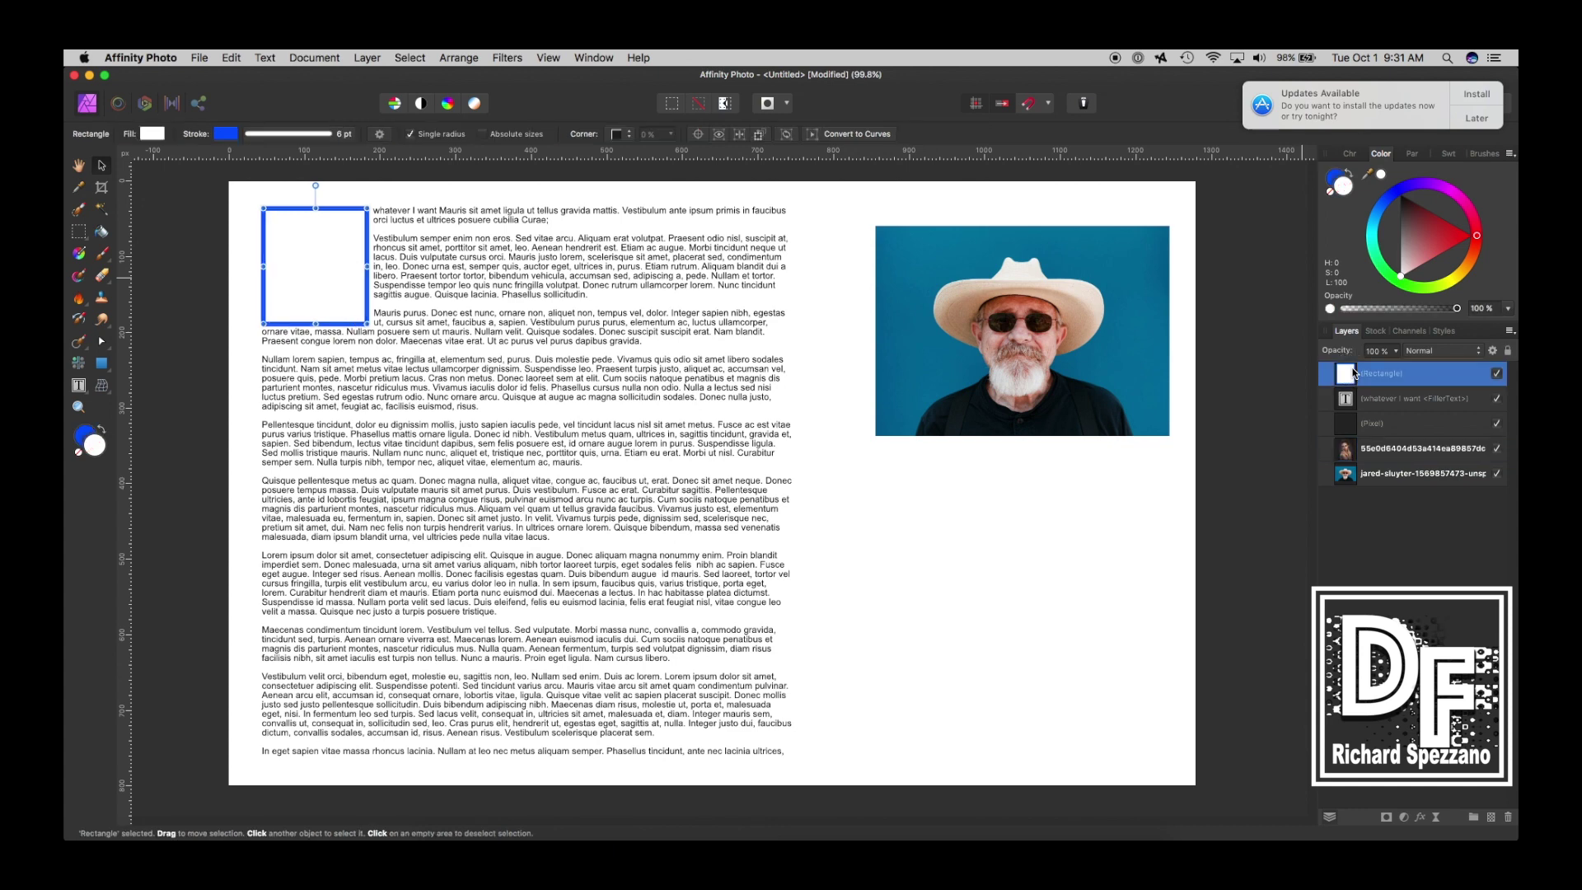
left_click(1345, 456)
left_click_drag(1345, 454, 1362, 387)
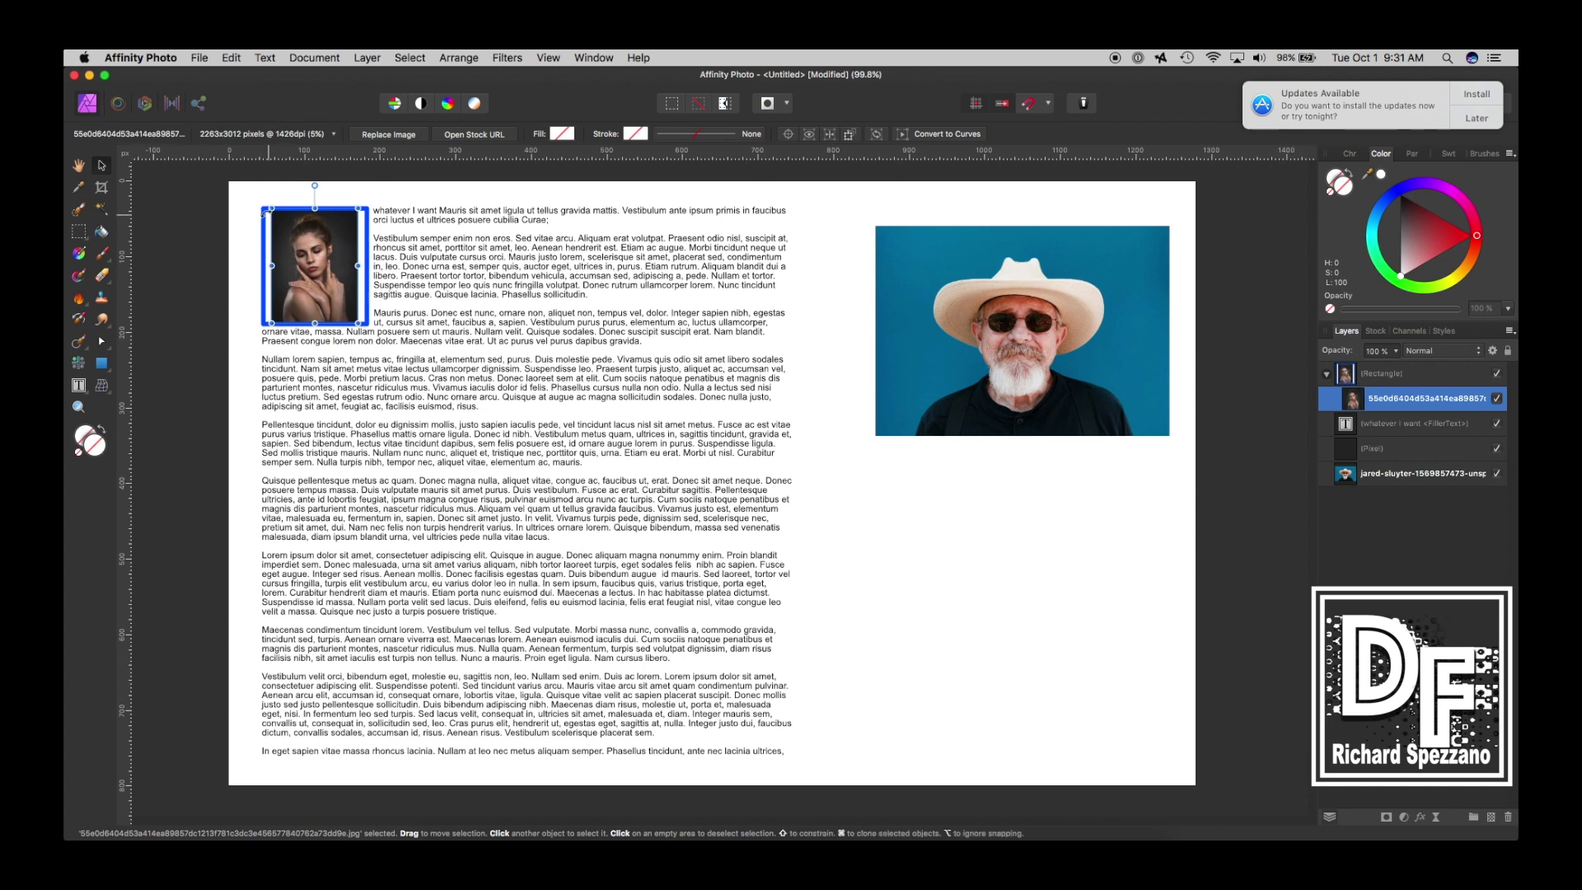
key("super+1")
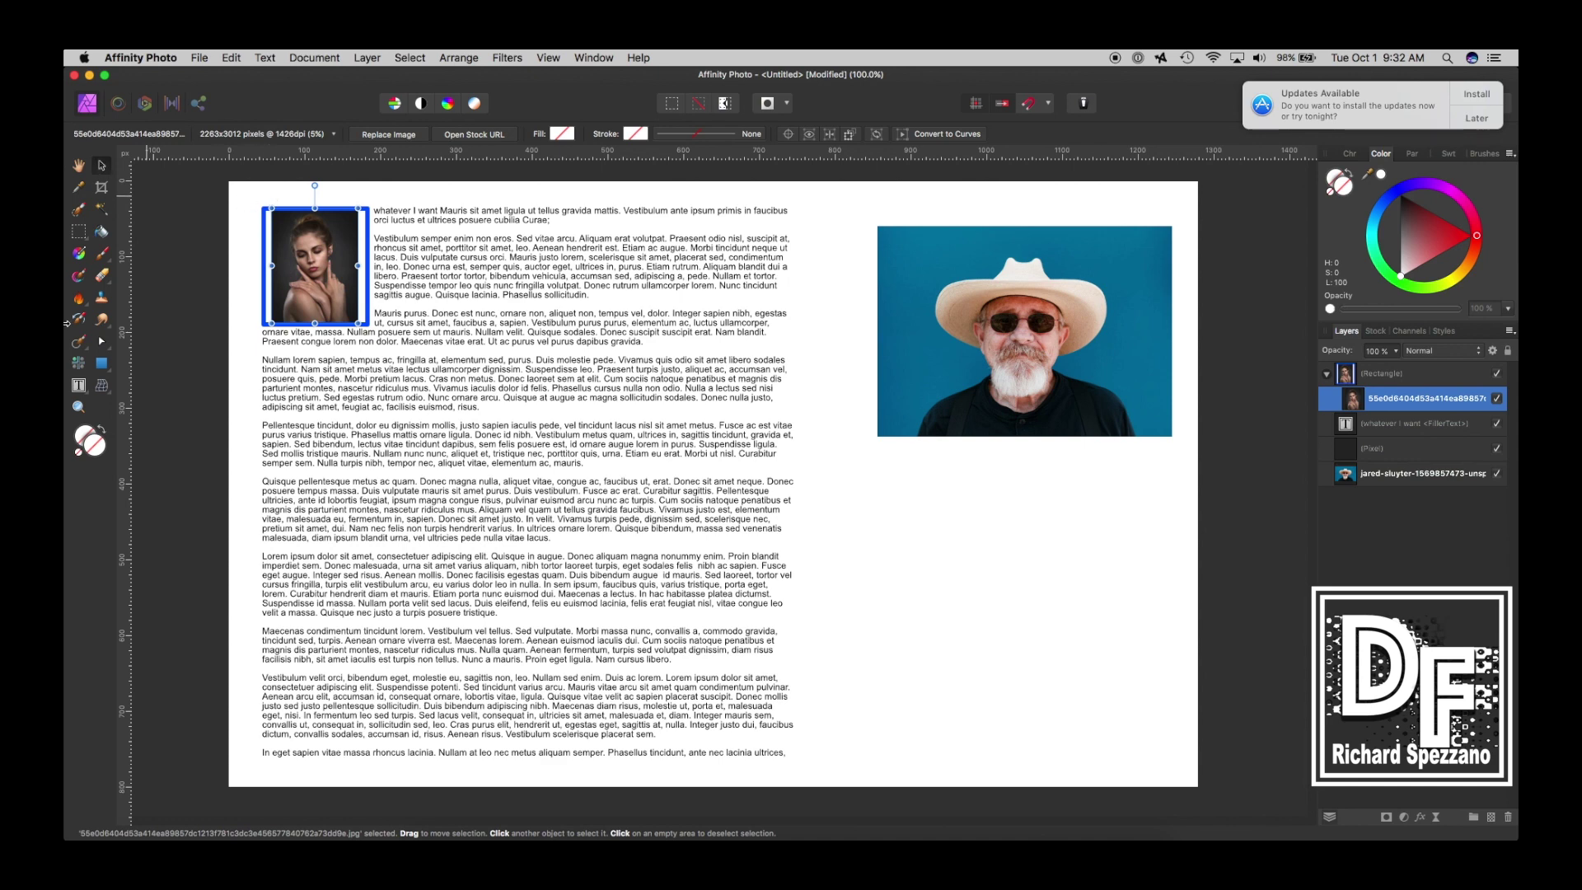
- Convert the woman's portrait image inside the blue frame to curves
left_click(79, 407)
left_click(329, 259)
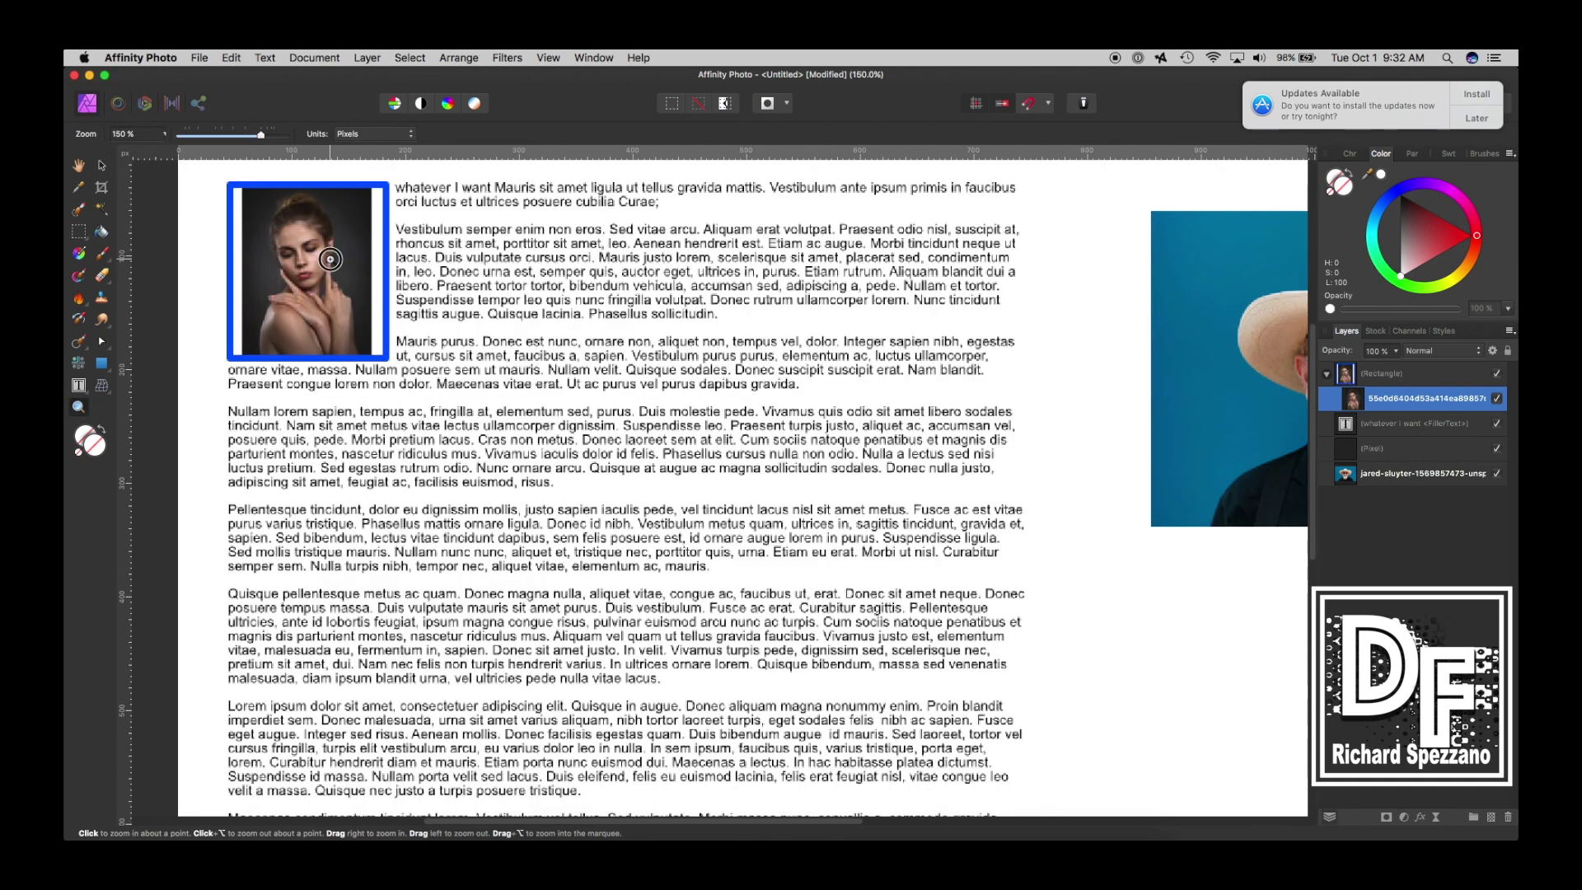
scroll(330, 258, "up", 2)
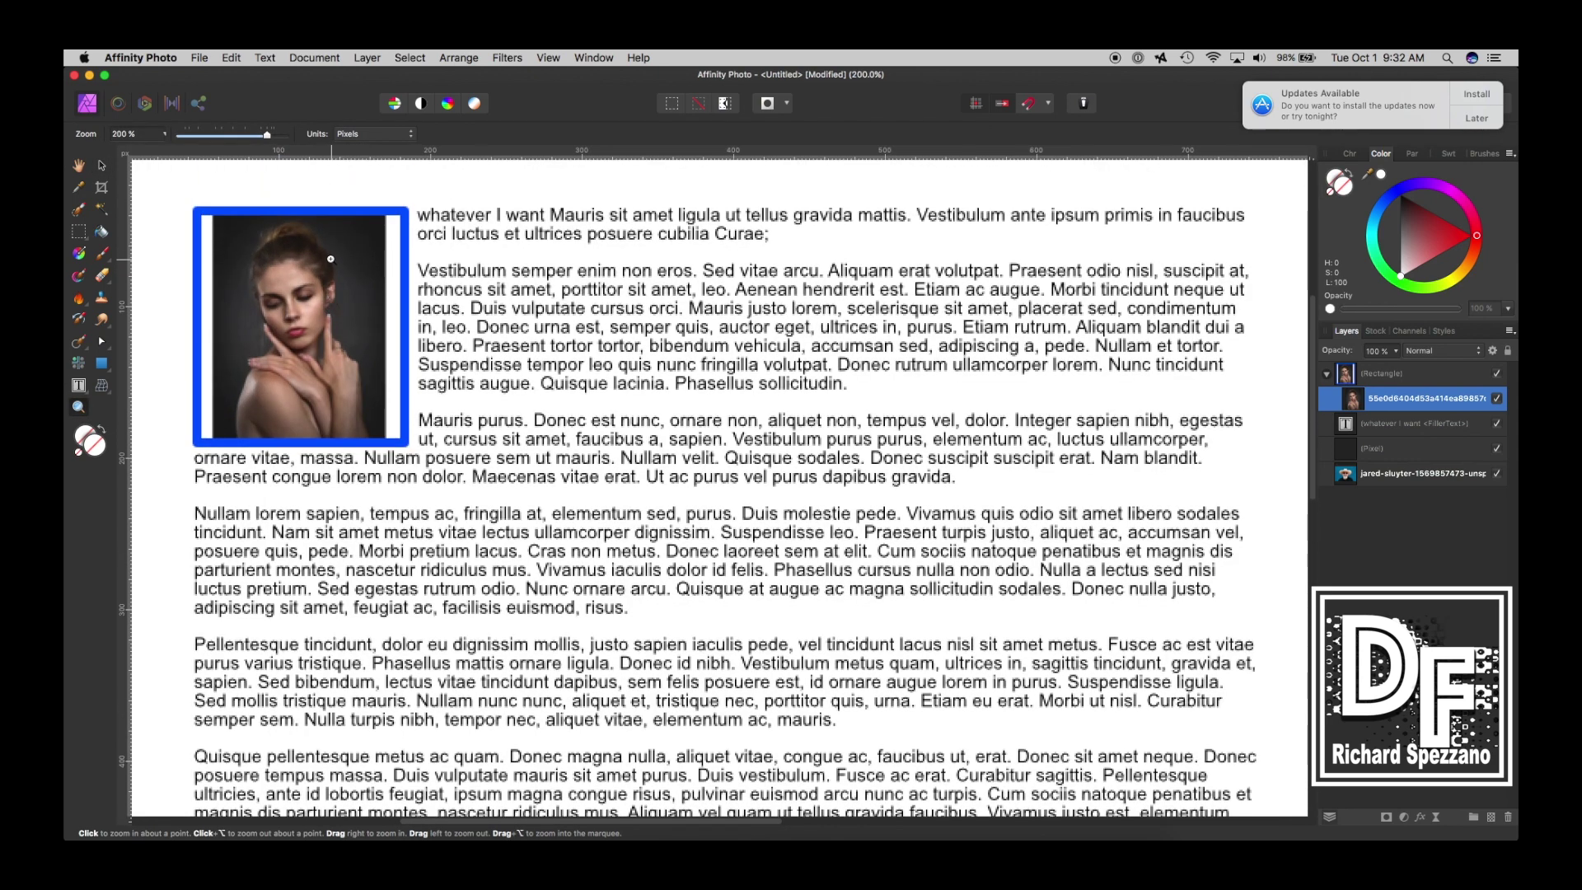
left_click(103, 166)
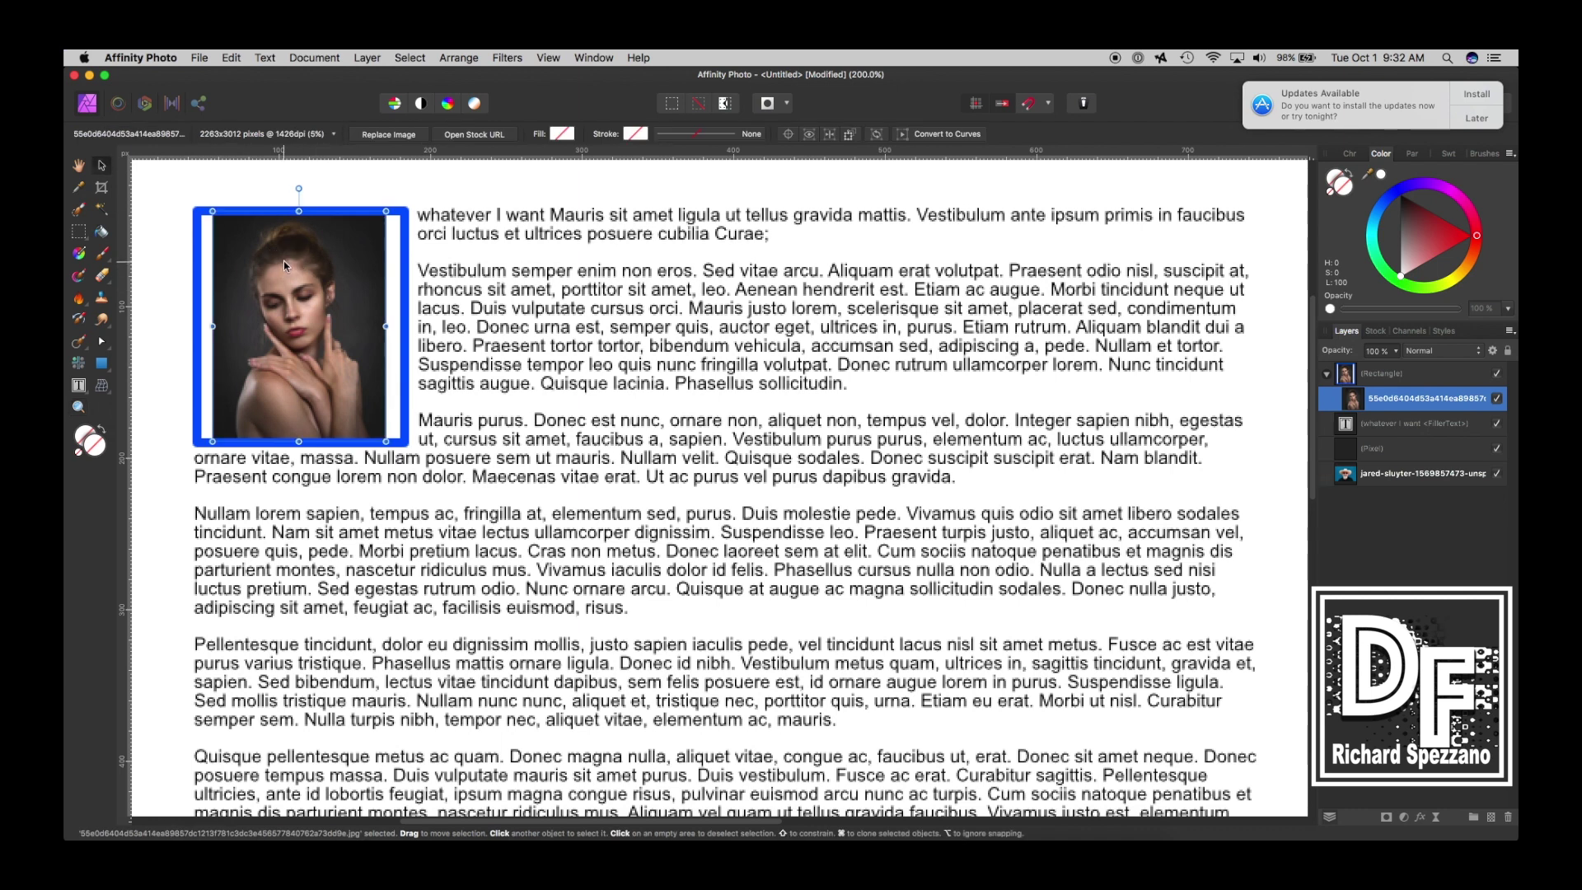
left_click(947, 135)
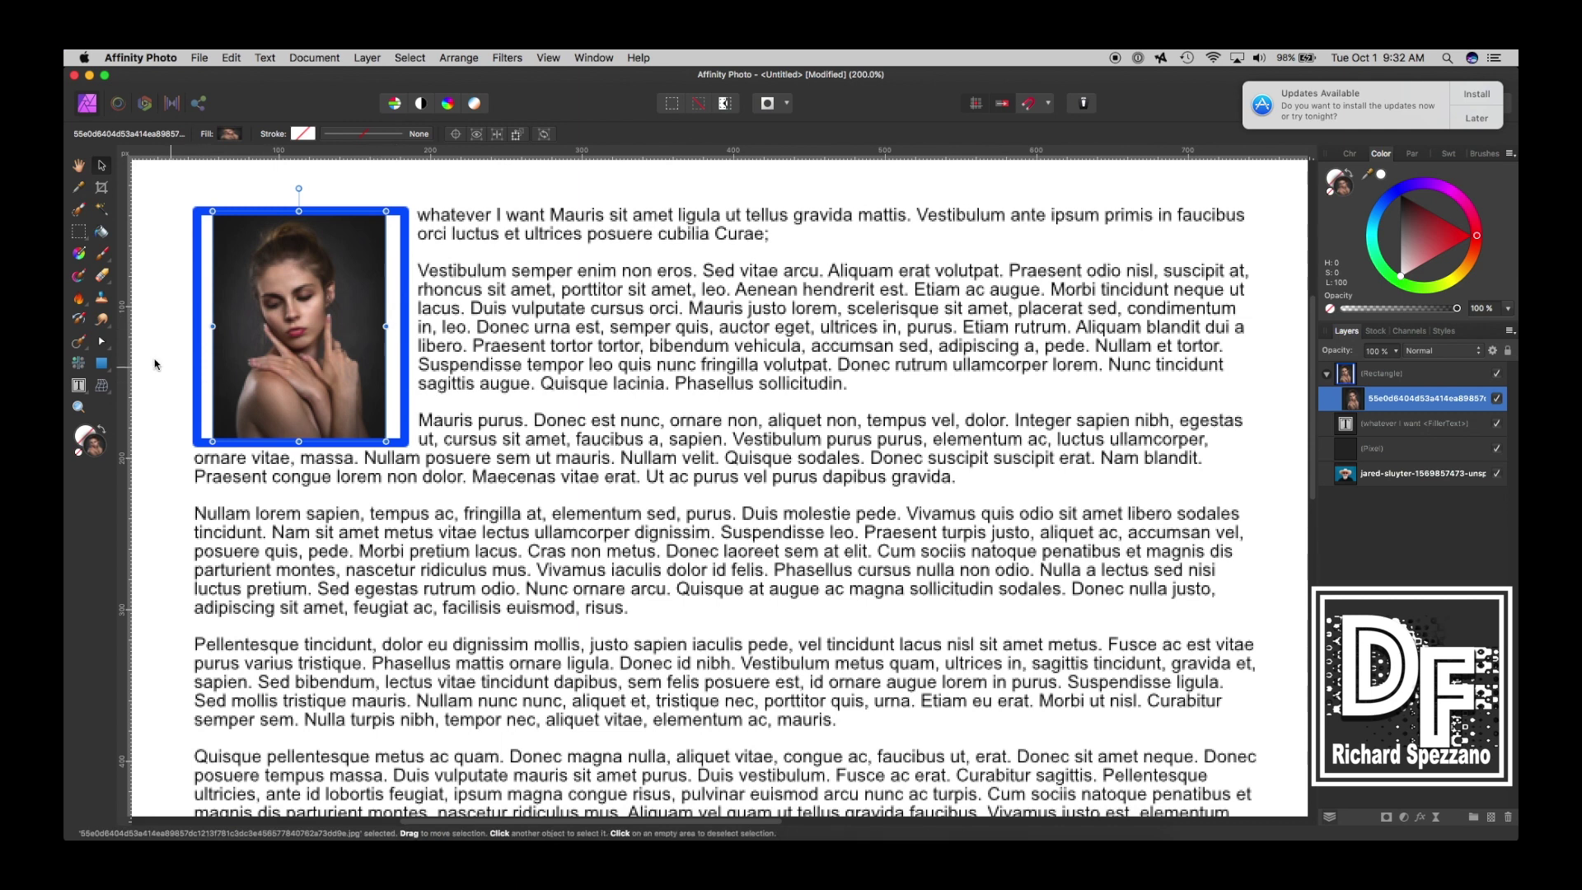
- Move the four corner nodes of the woman's portrait outward to the blue frame, filling the white gaps on both sides
left_click(101, 342)
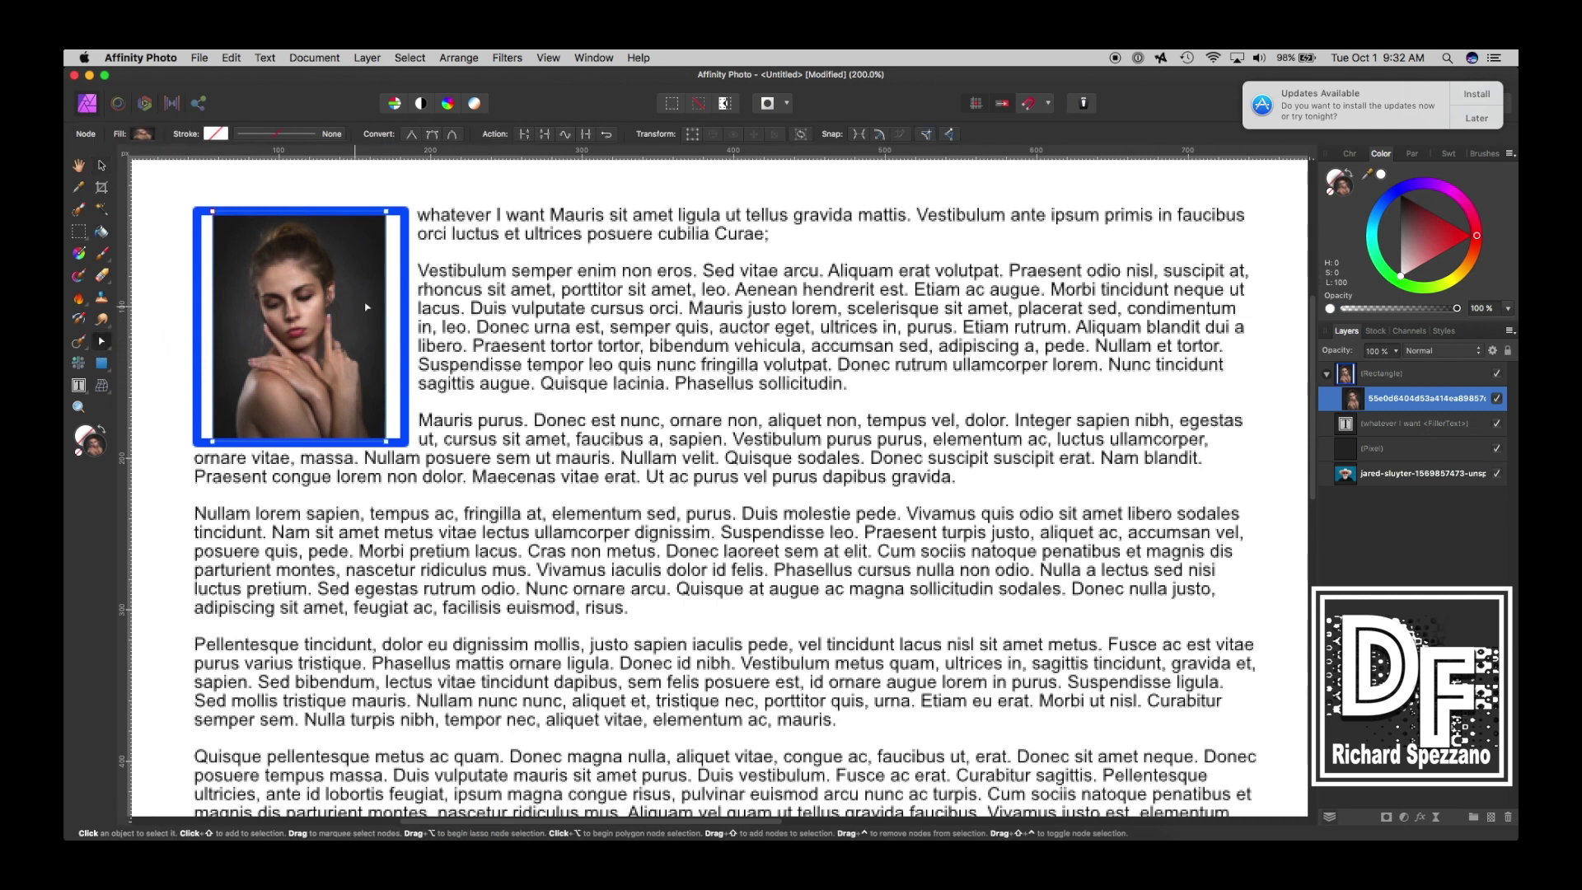
left_click_drag(387, 213, 406, 212)
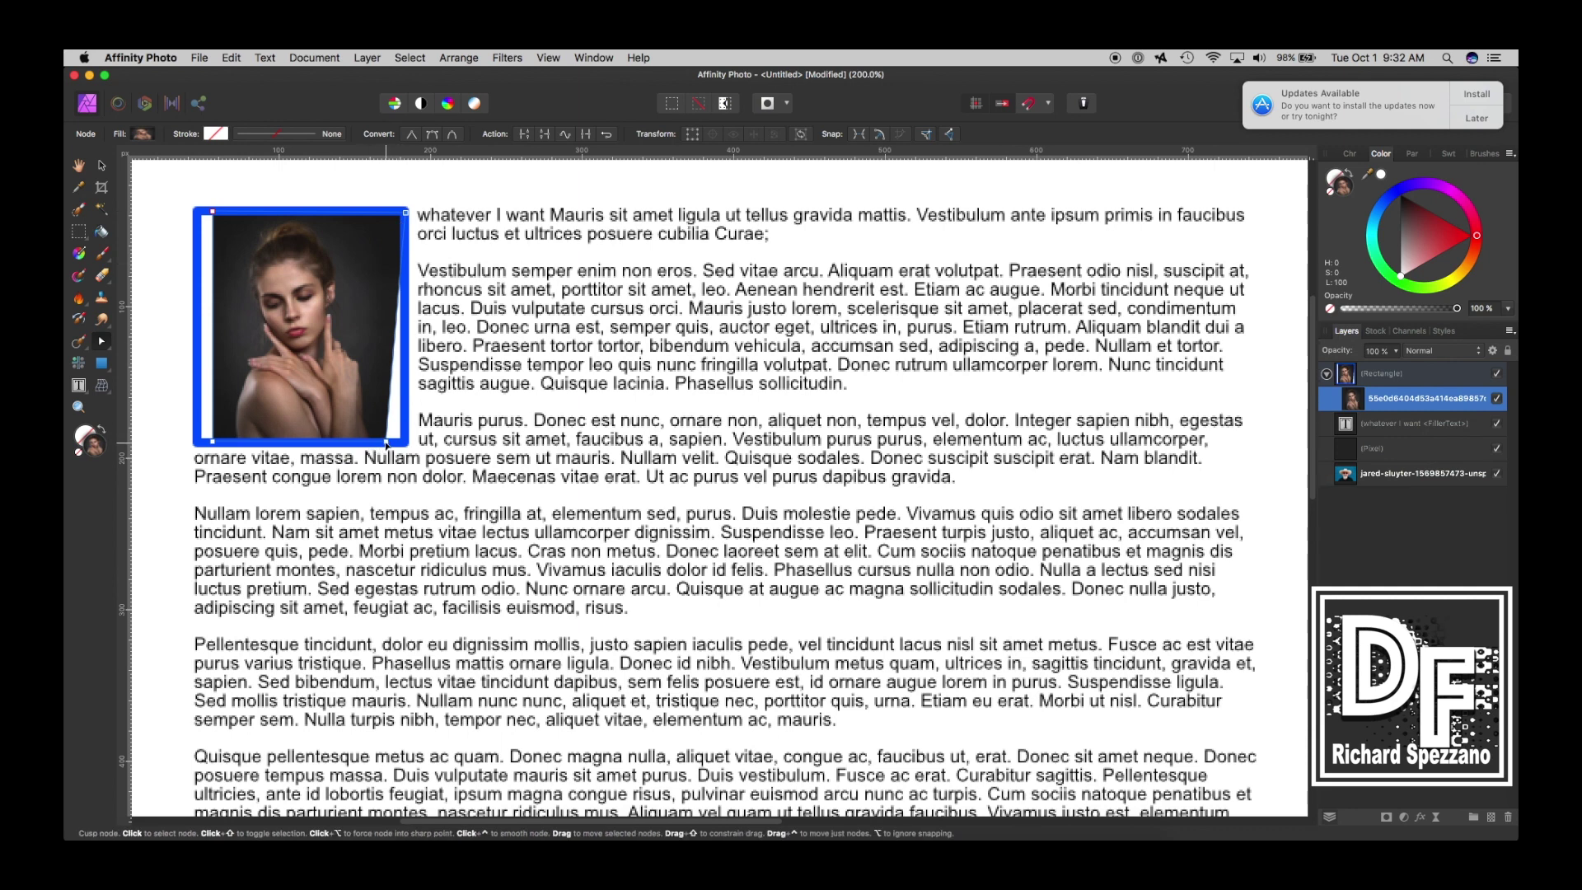
left_click_drag(387, 442, 402, 442)
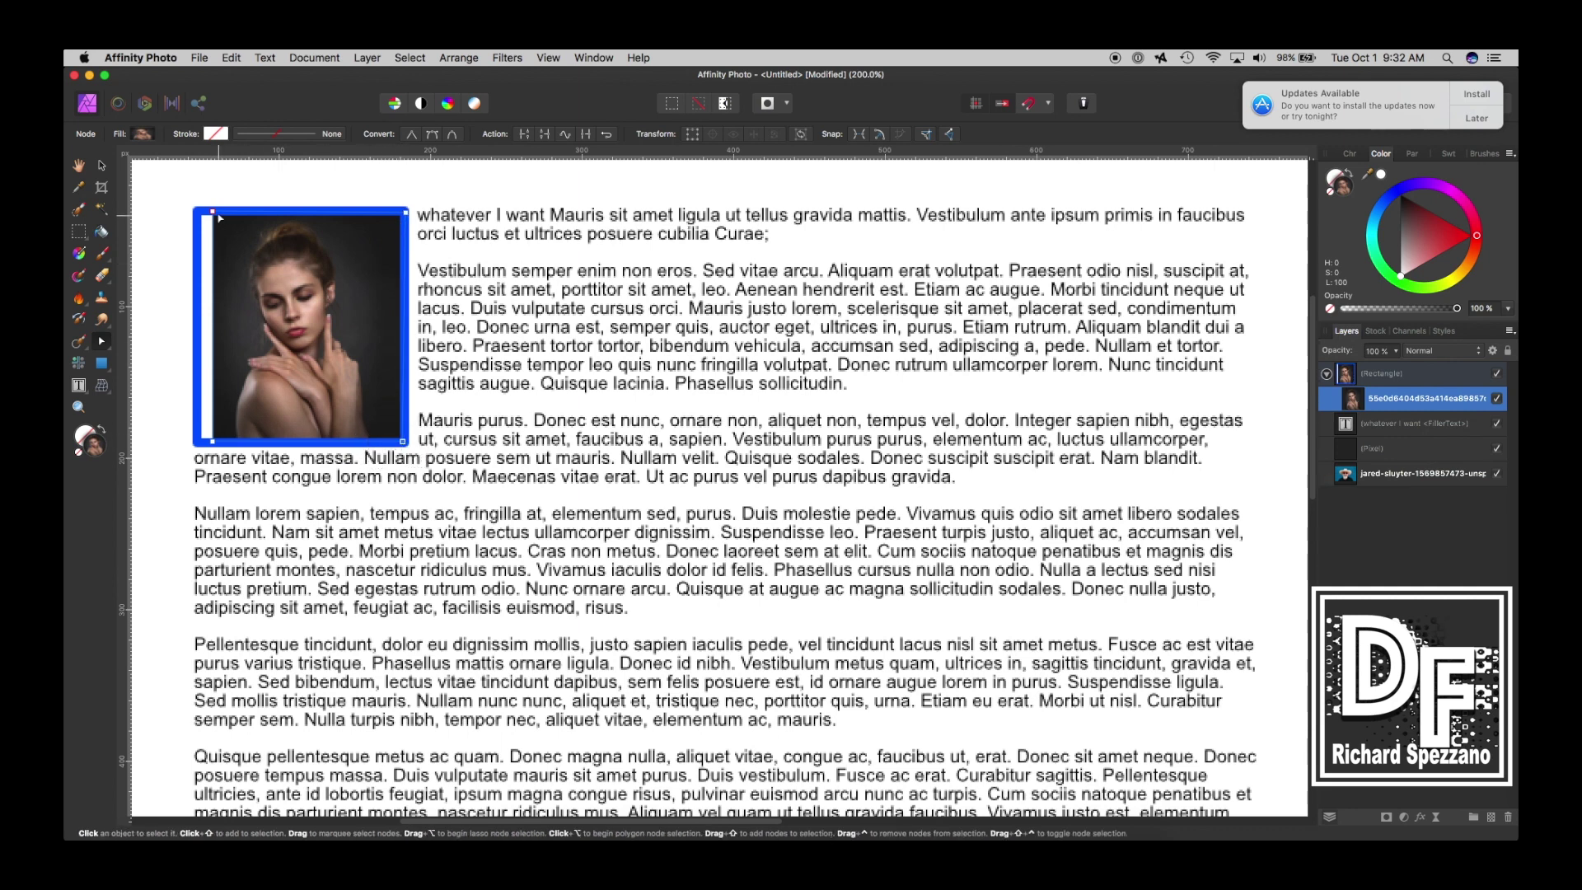
left_click_drag(213, 212, 198, 211)
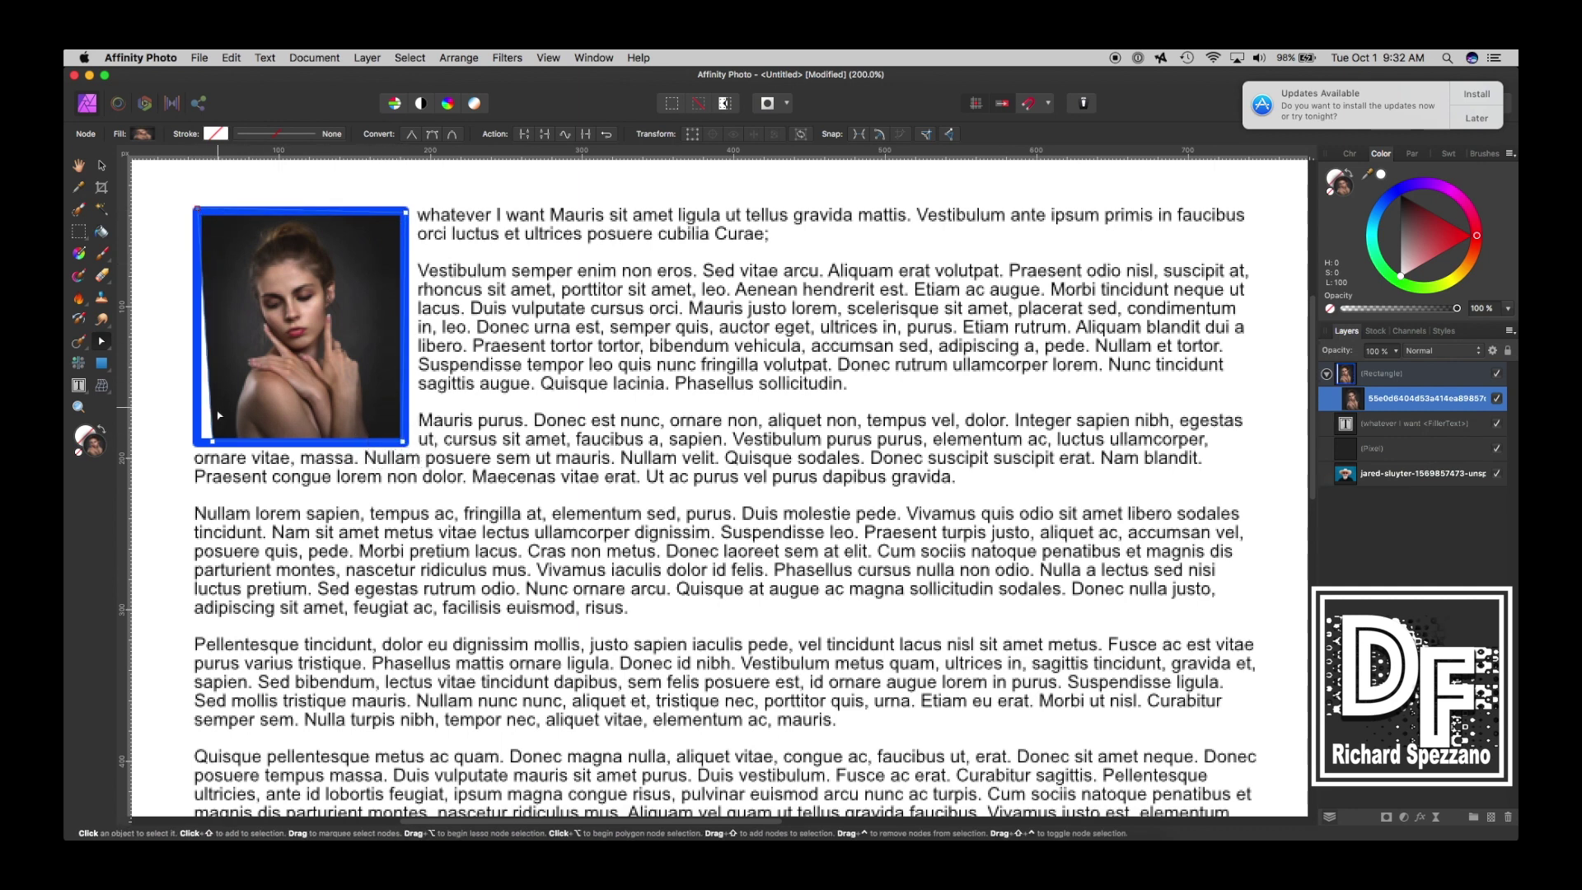
left_click_drag(211, 441, 198, 443)
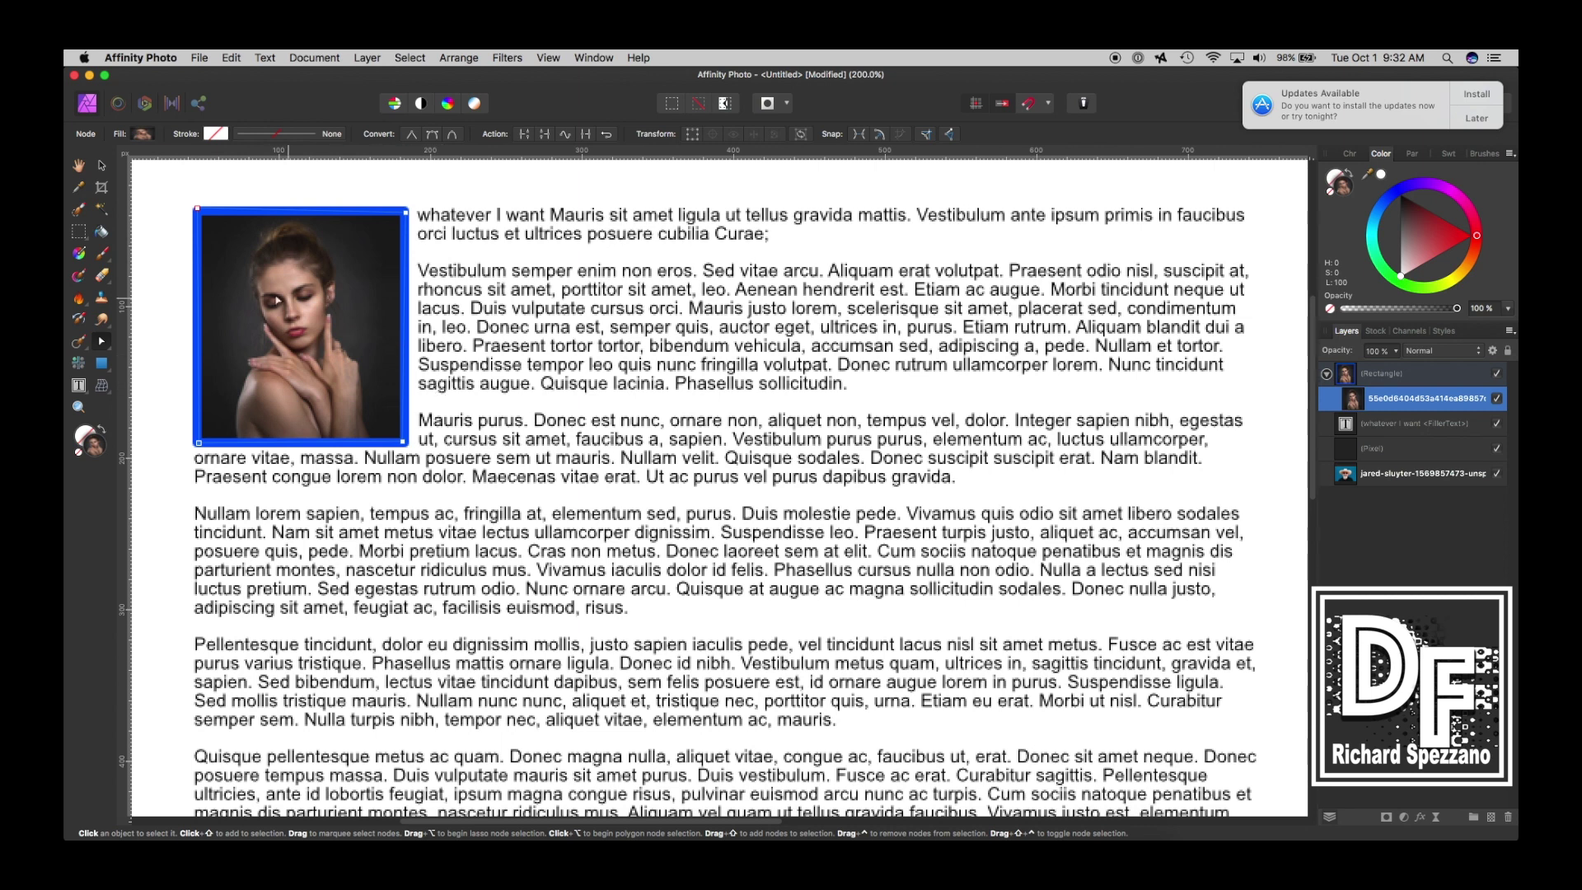
left_click(80, 166)
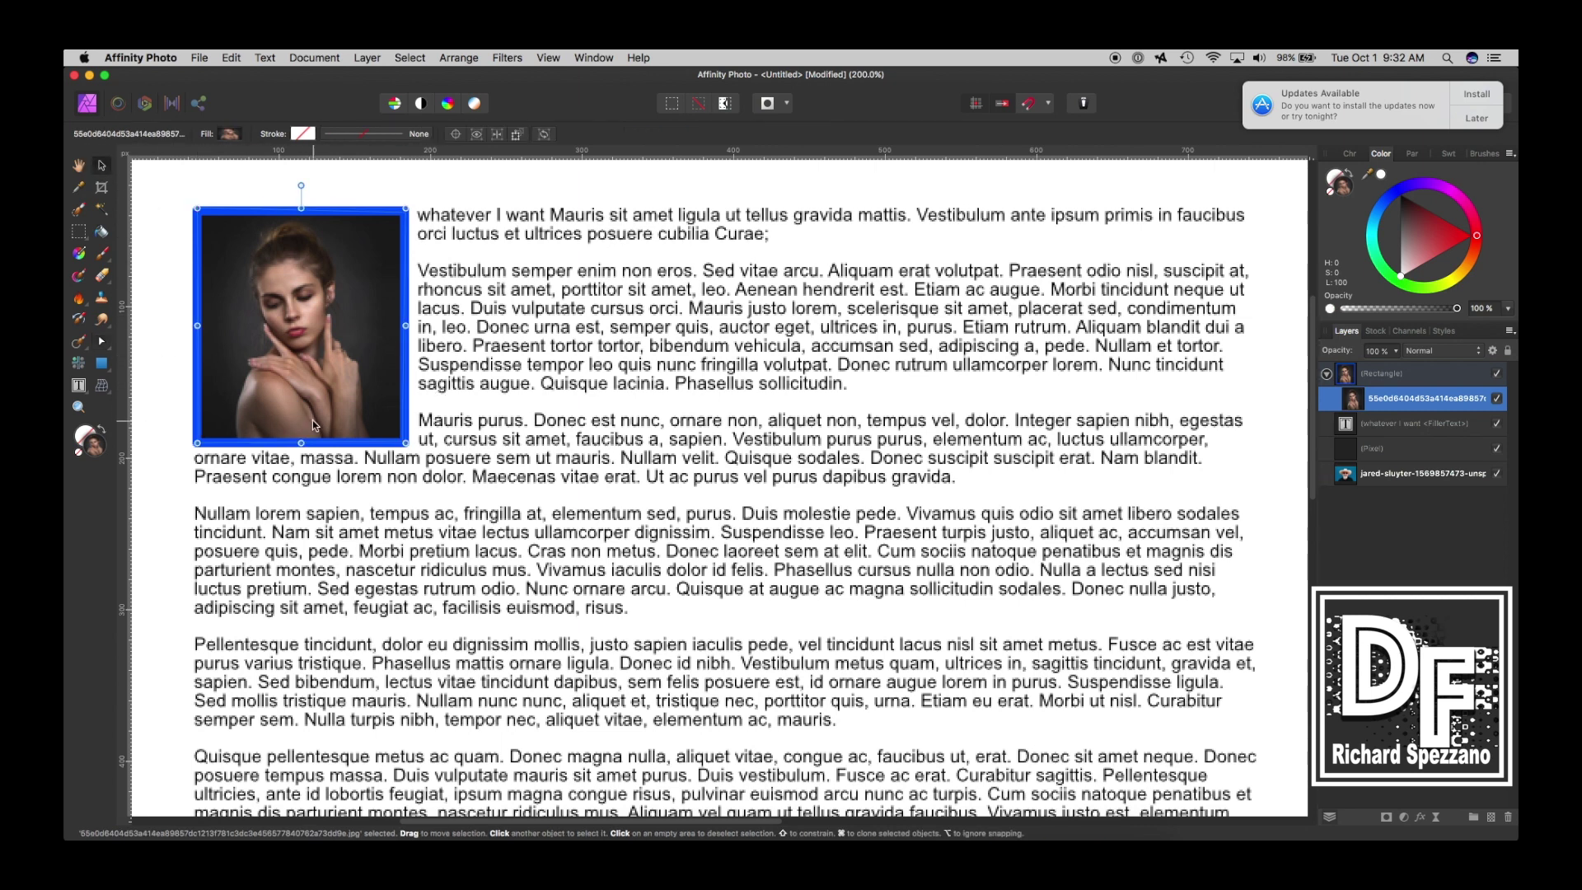
key("super+0")
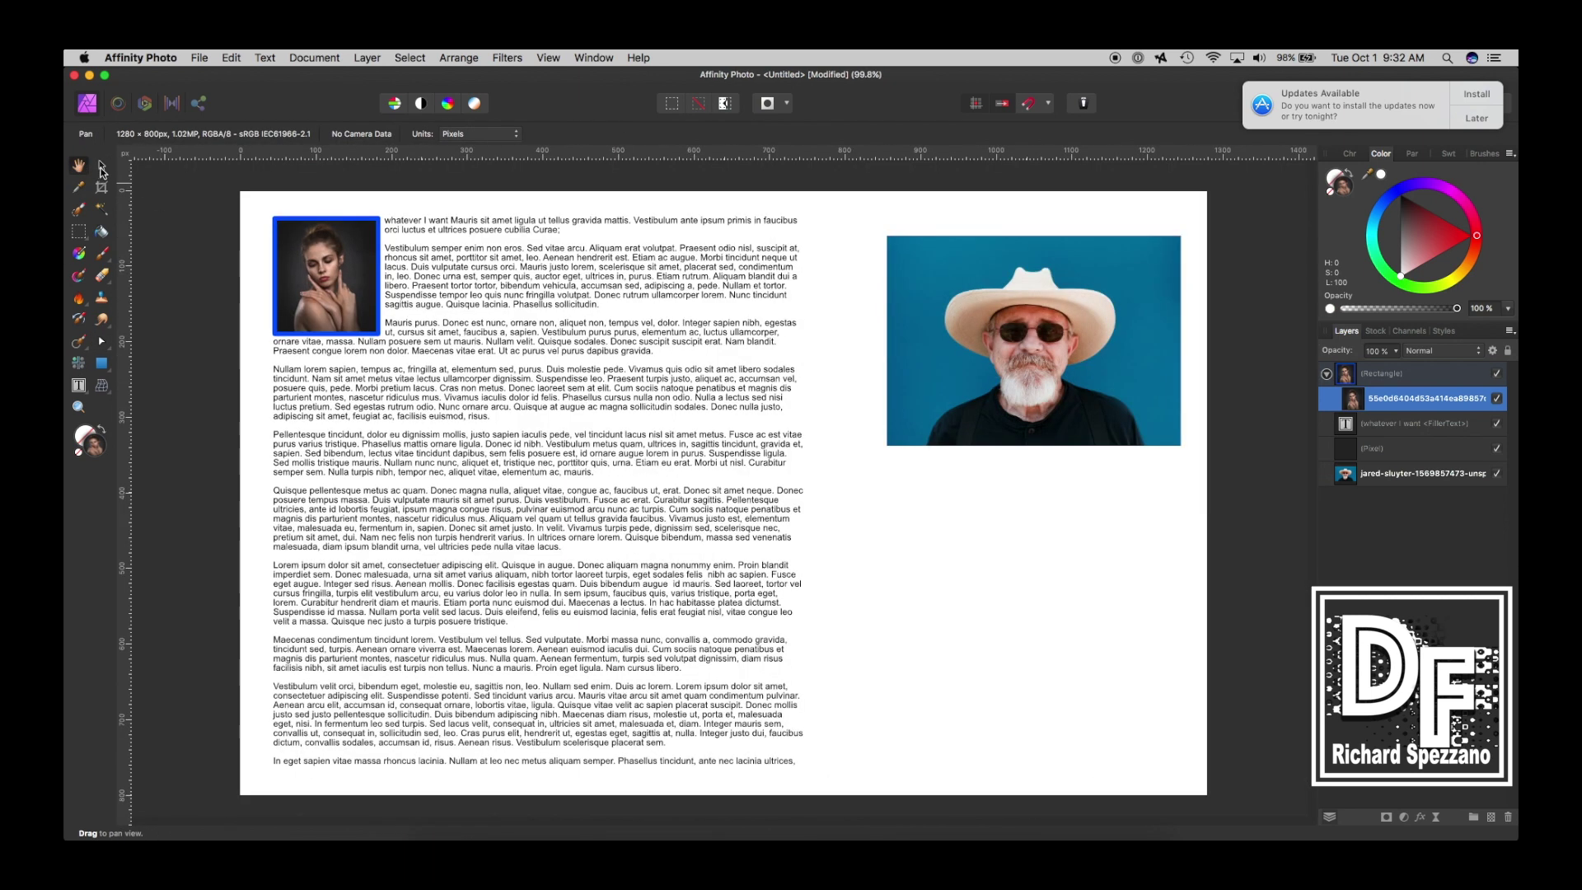
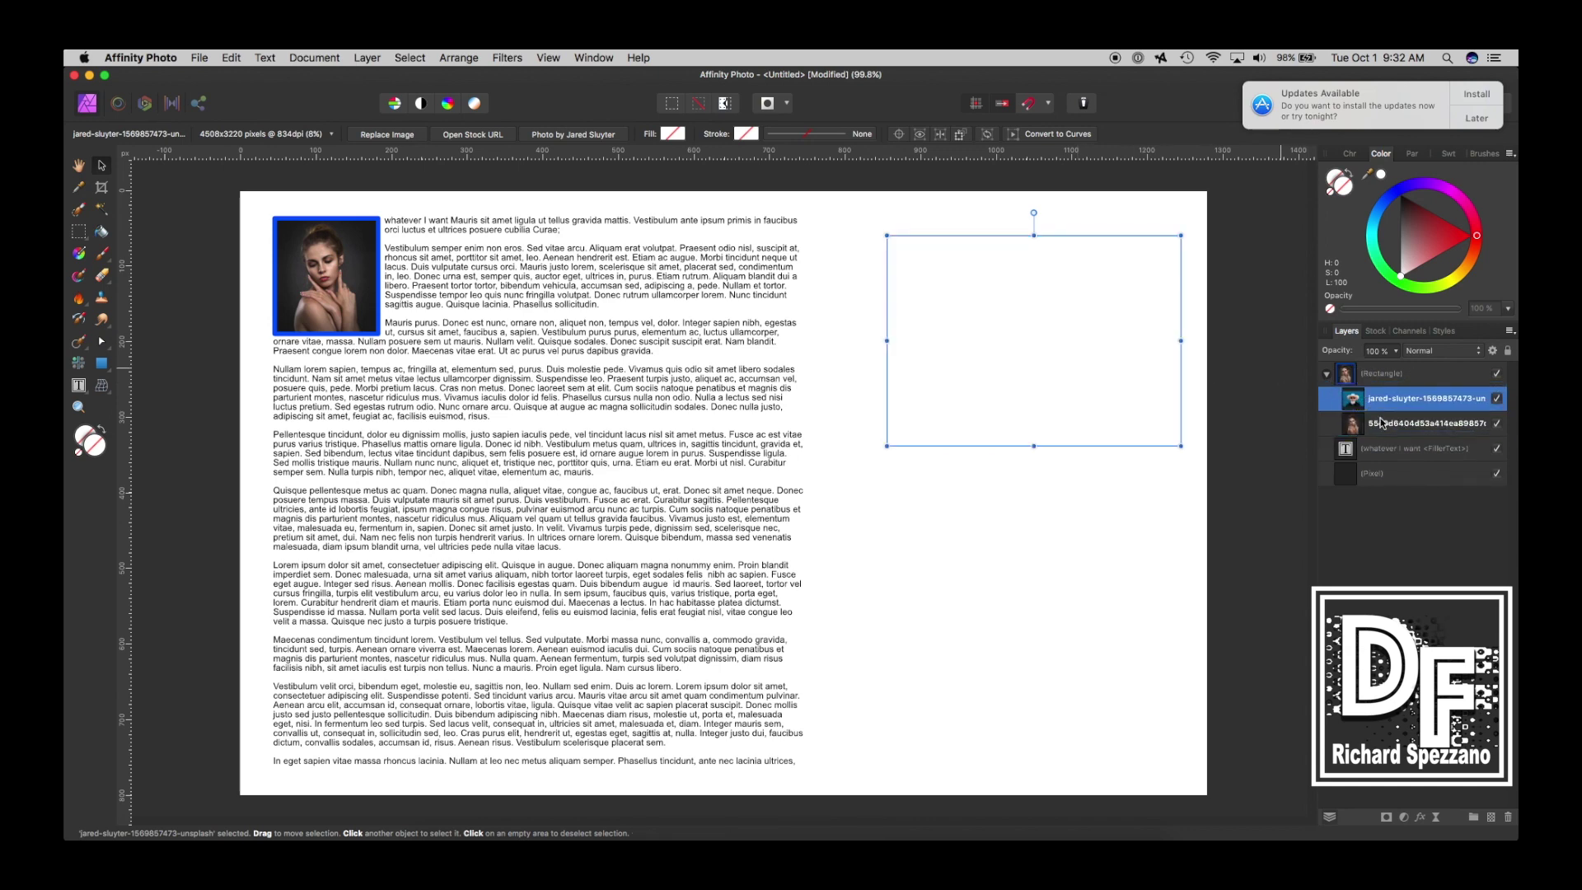
- Move the nested photo of the man in the hat onto the blue frame, scale it down, and hide the woman's portrait layer
left_click_drag(1119, 353, 414, 308)
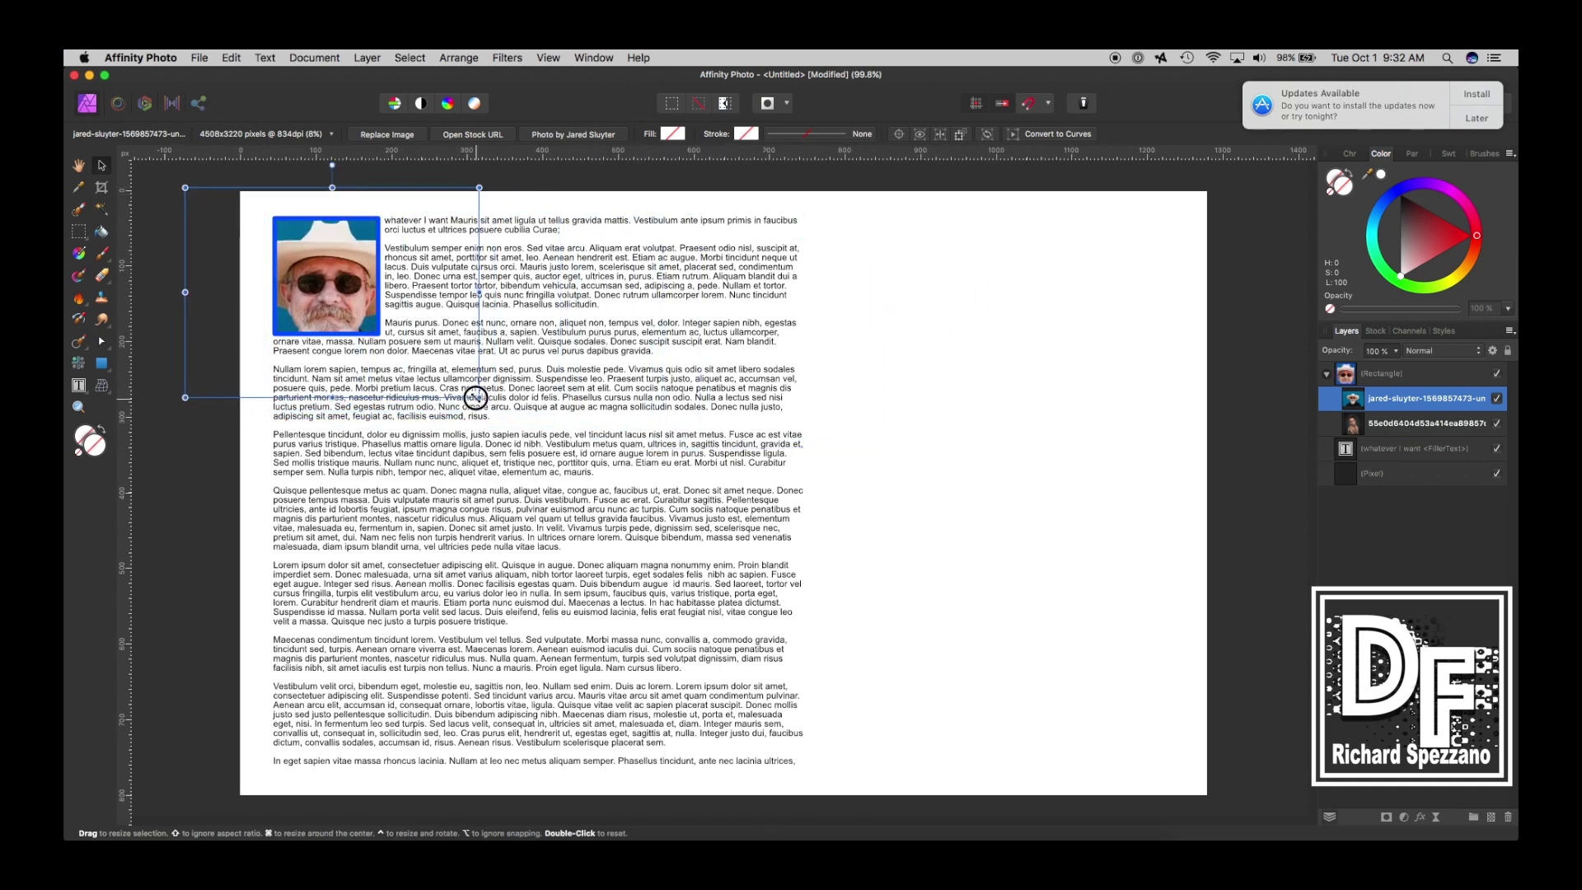
left_click_drag(475, 398, 371, 289)
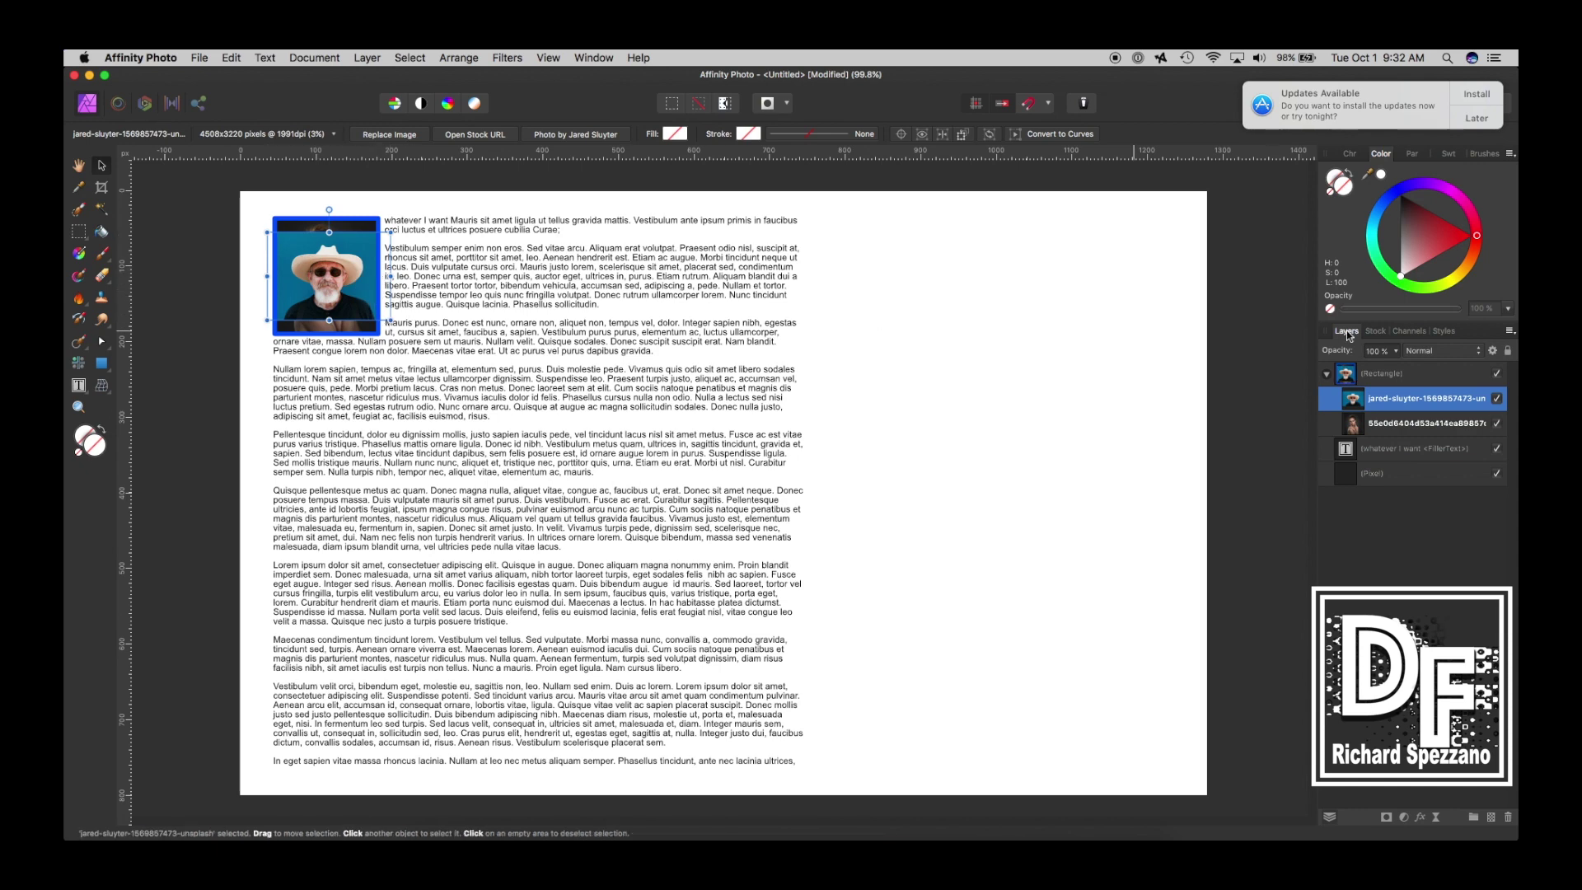
left_click(1498, 424)
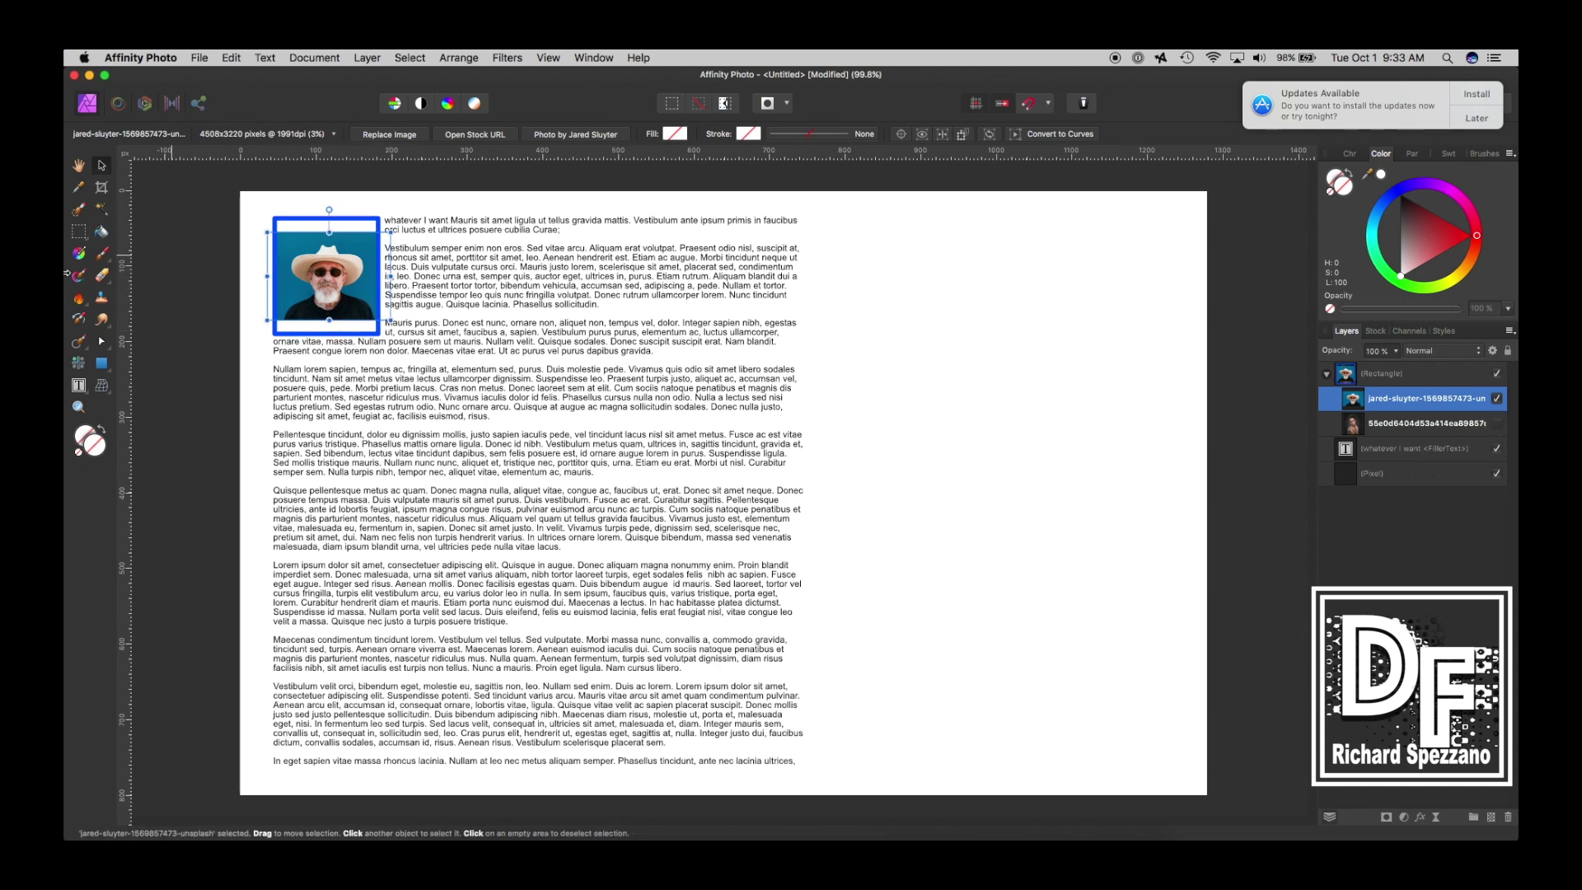
- Convert the photo of the man in the hat to curves
left_click(78, 407)
left_click(356, 255)
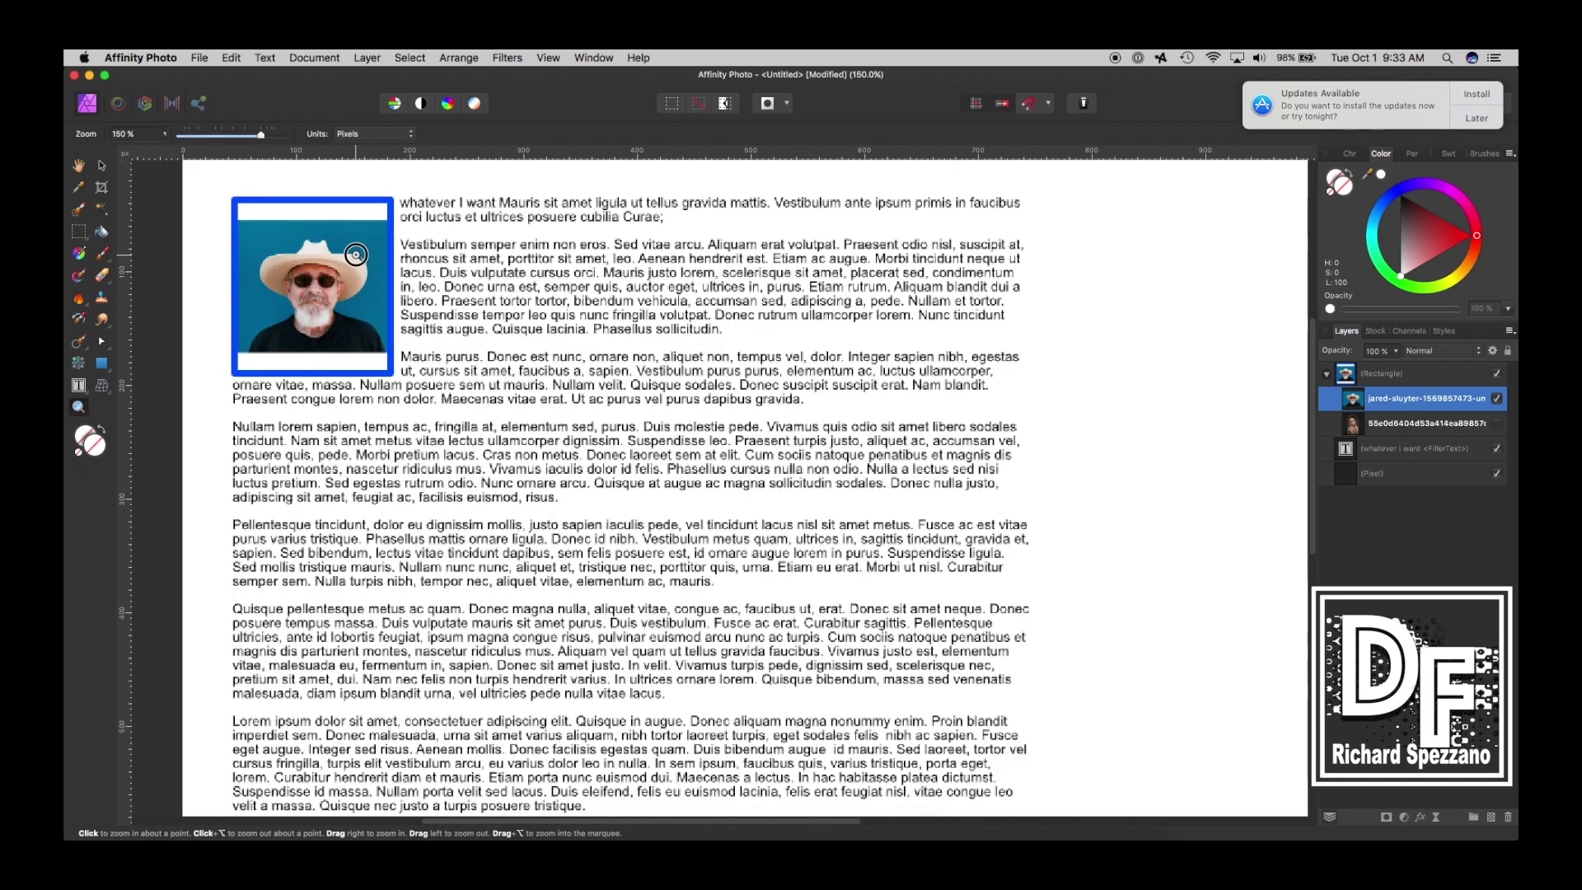
left_click(356, 255)
left_click(356, 254)
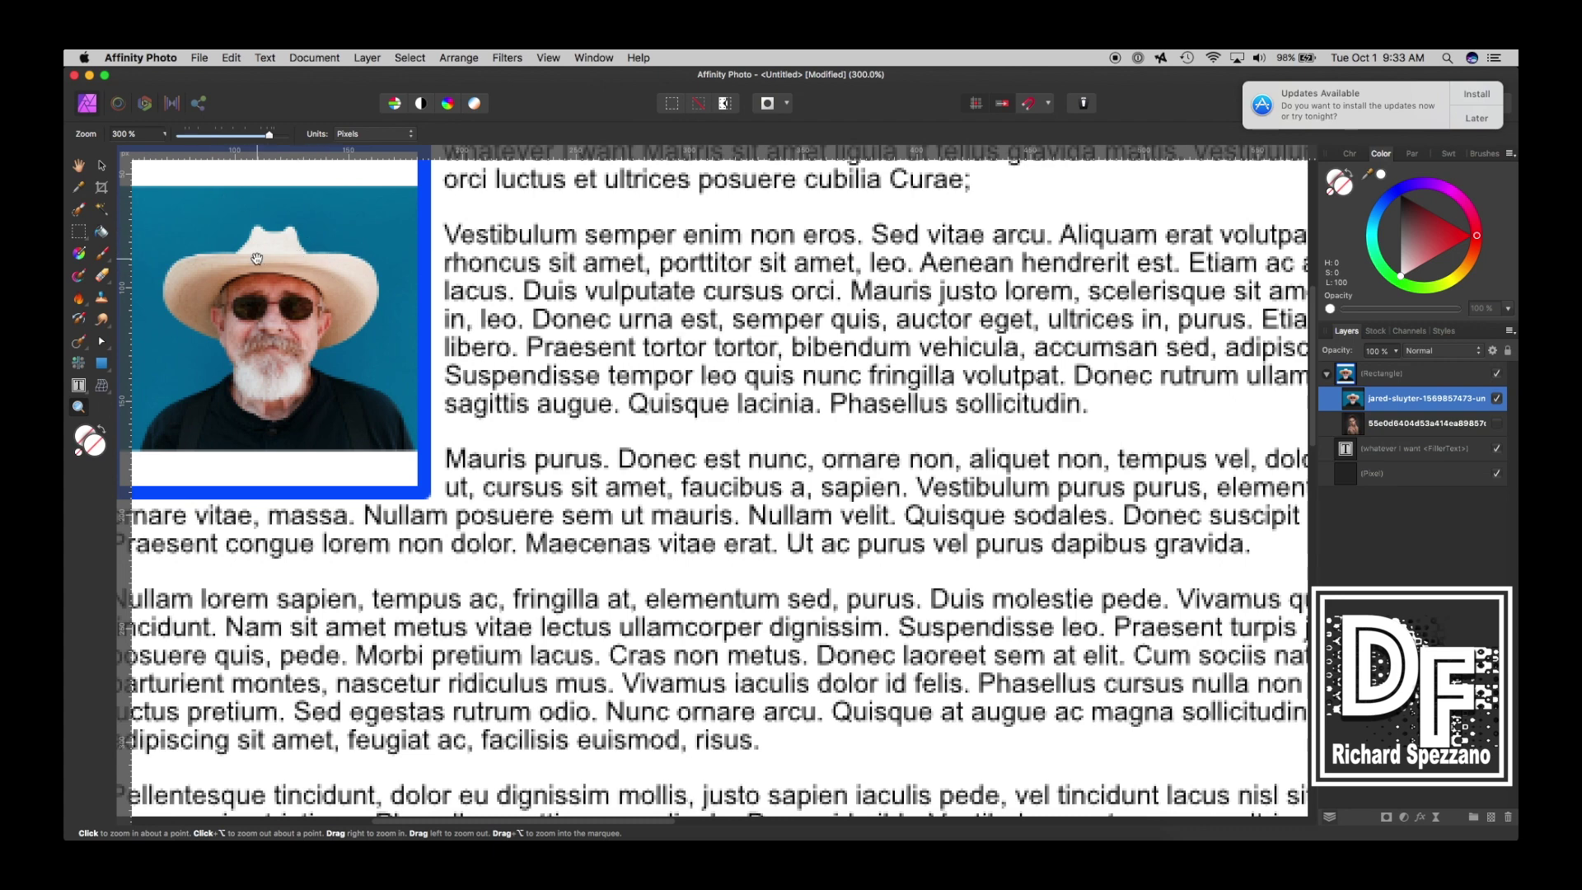
scroll(330, 270, "left", 5)
scroll(330, 271, "up", 2)
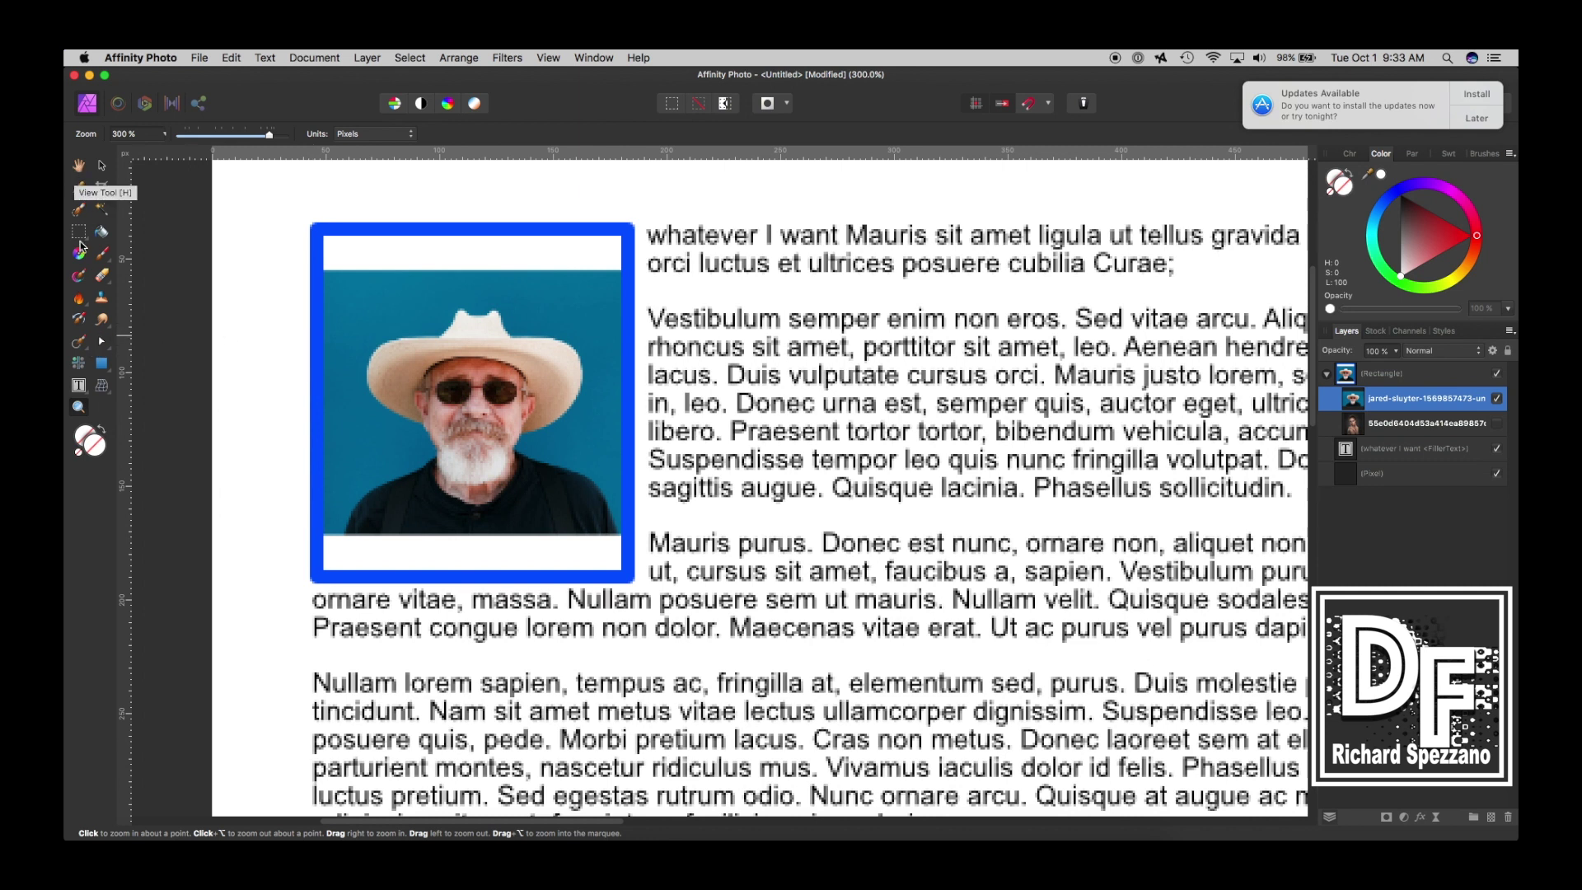
left_click(101, 164)
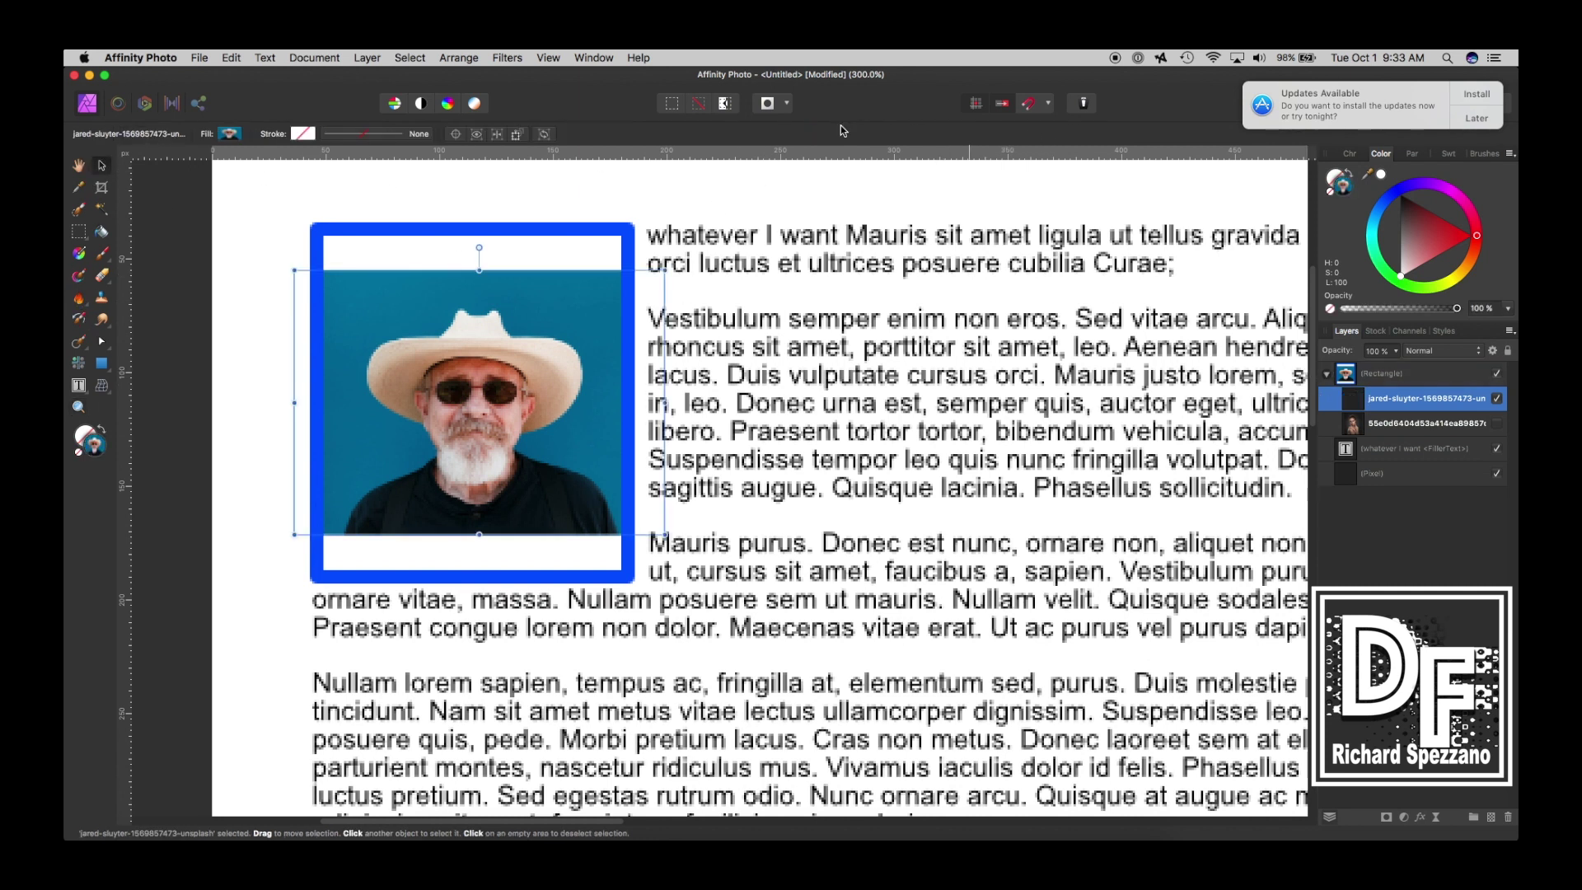
- Extend the man's photo by moving its upper nodes up and lower nodes down until it fills the frame's height
left_click(103, 342)
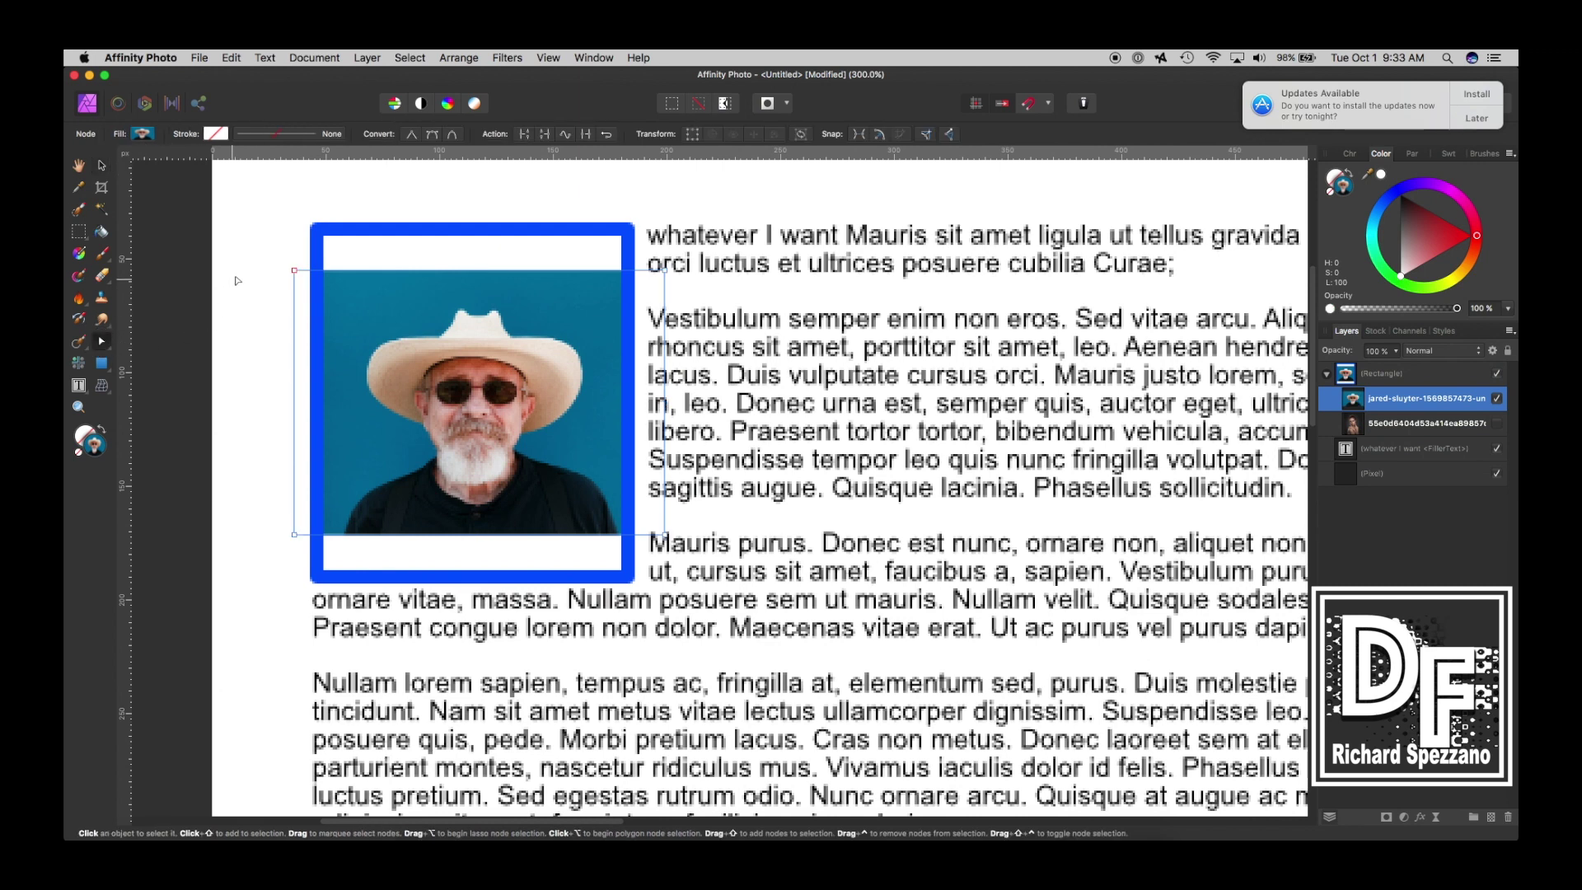
left_click(665, 270)
left_click_drag(666, 270, 664, 234)
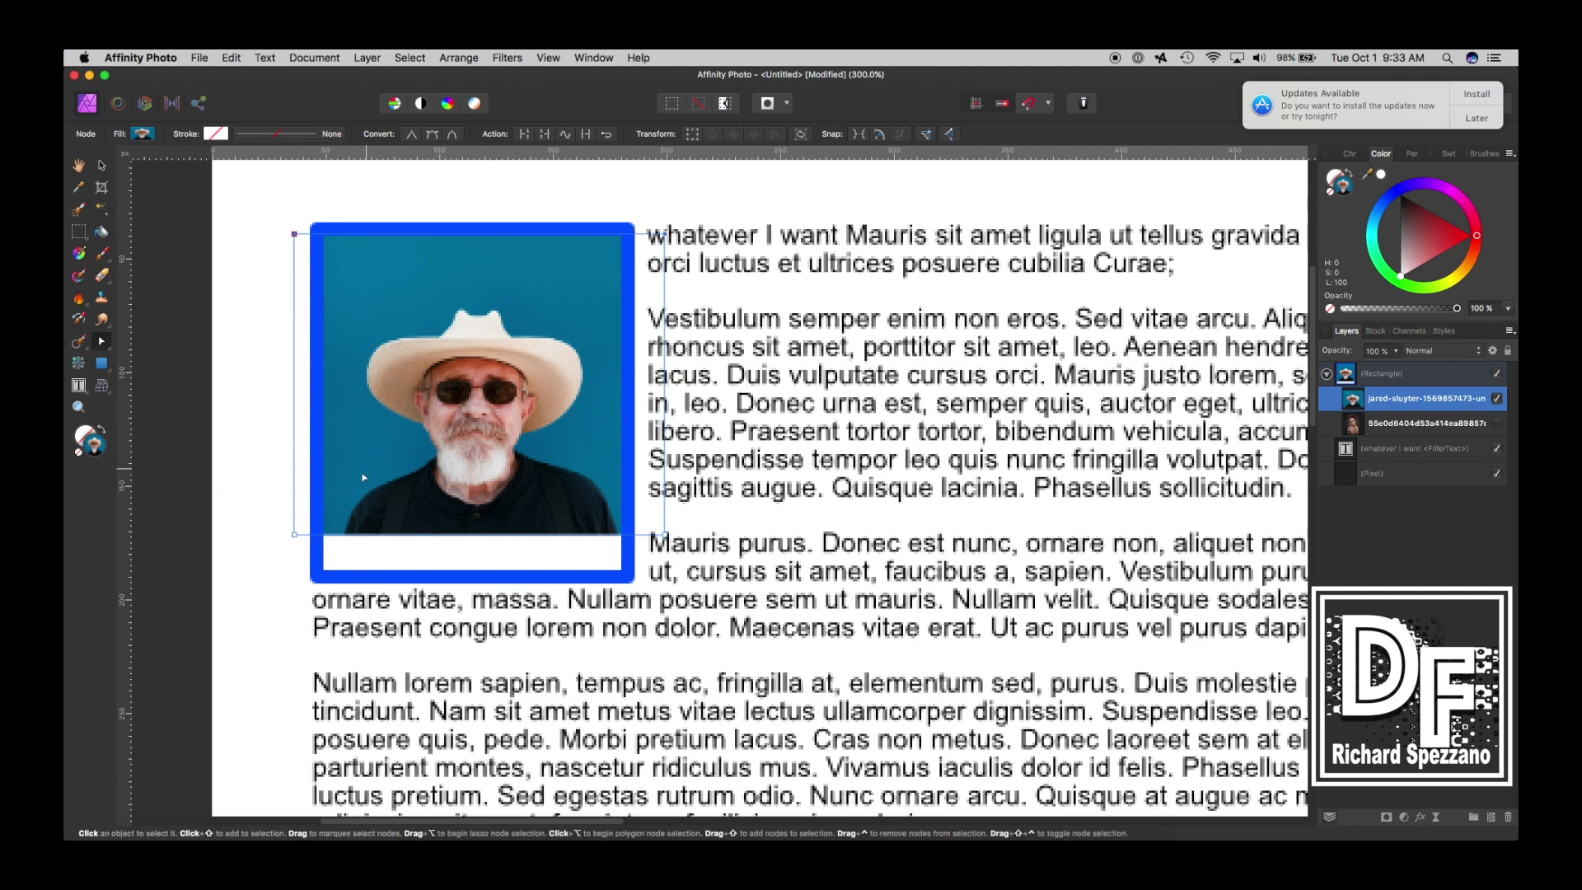
left_click_drag(265, 522, 666, 575)
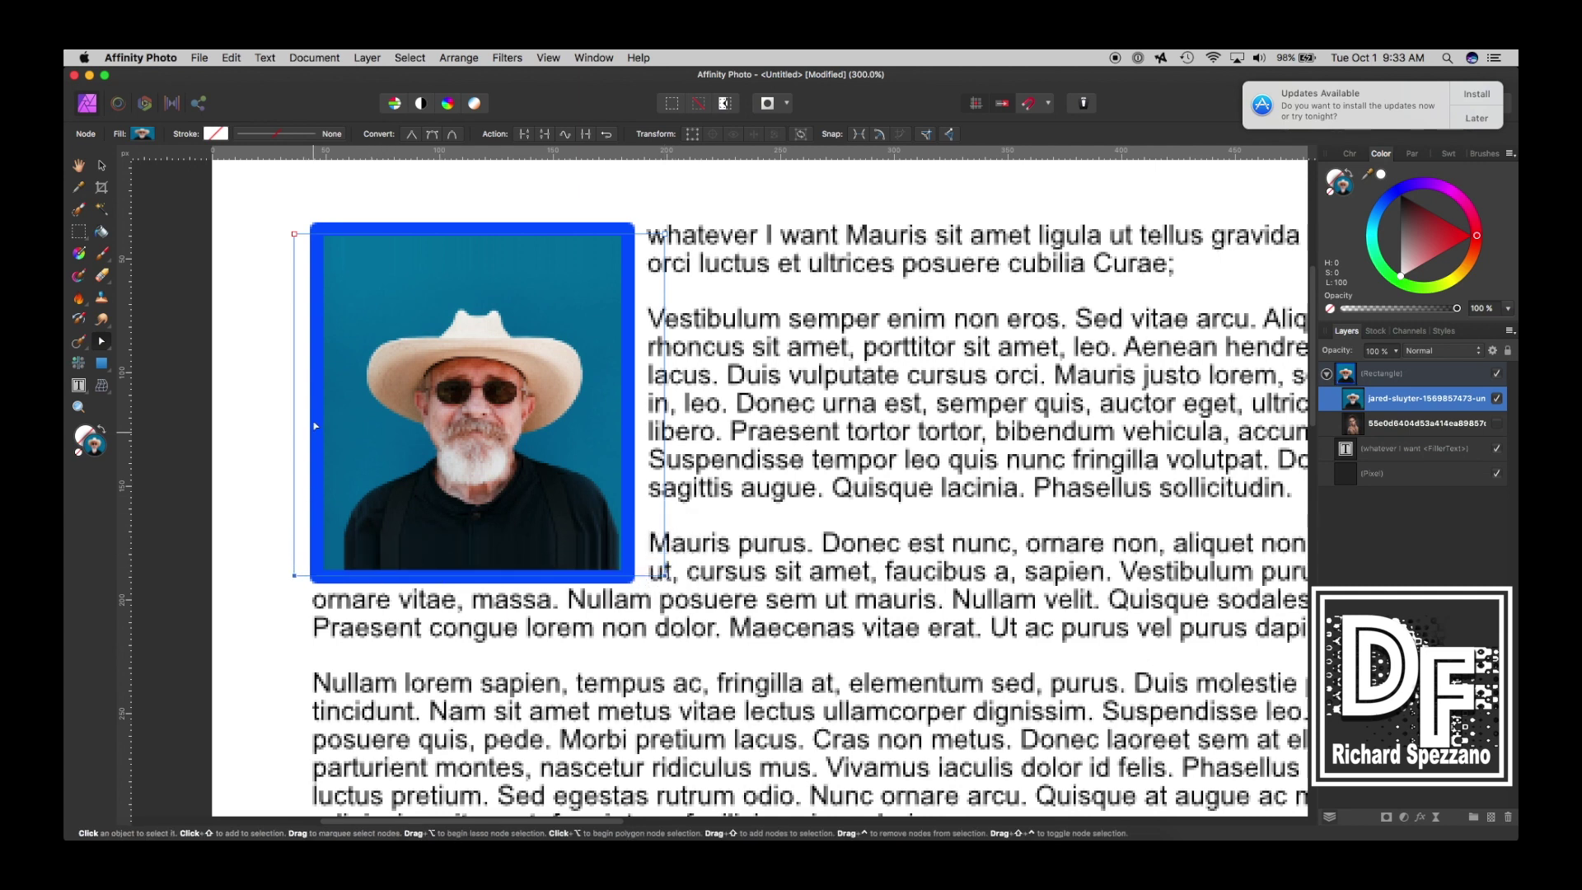
left_click(102, 164)
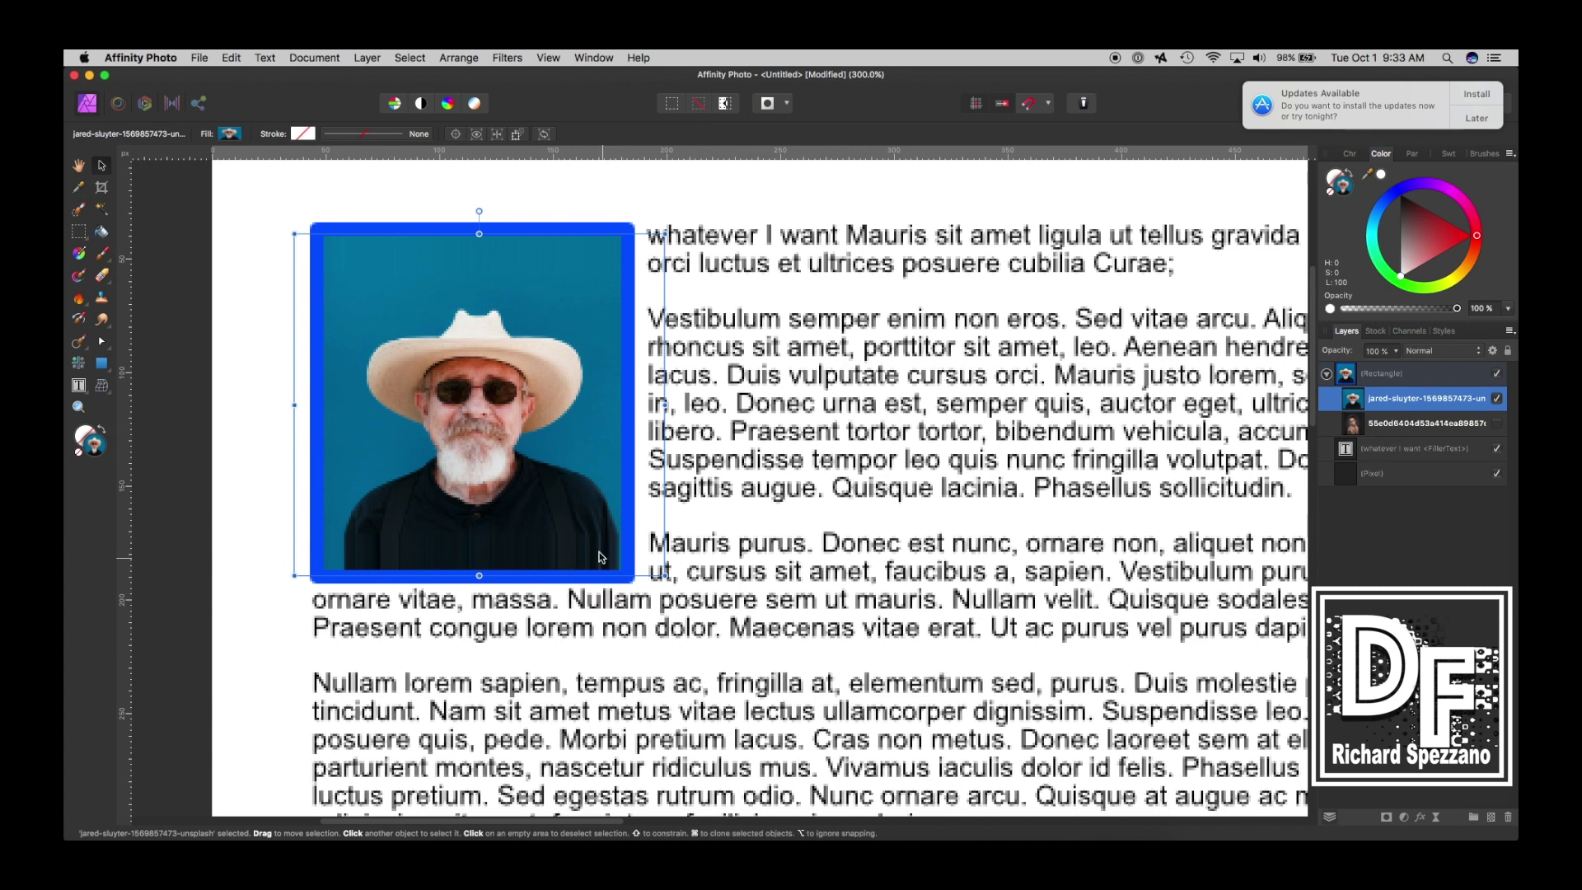
left_click(79, 165)
key("super+0")
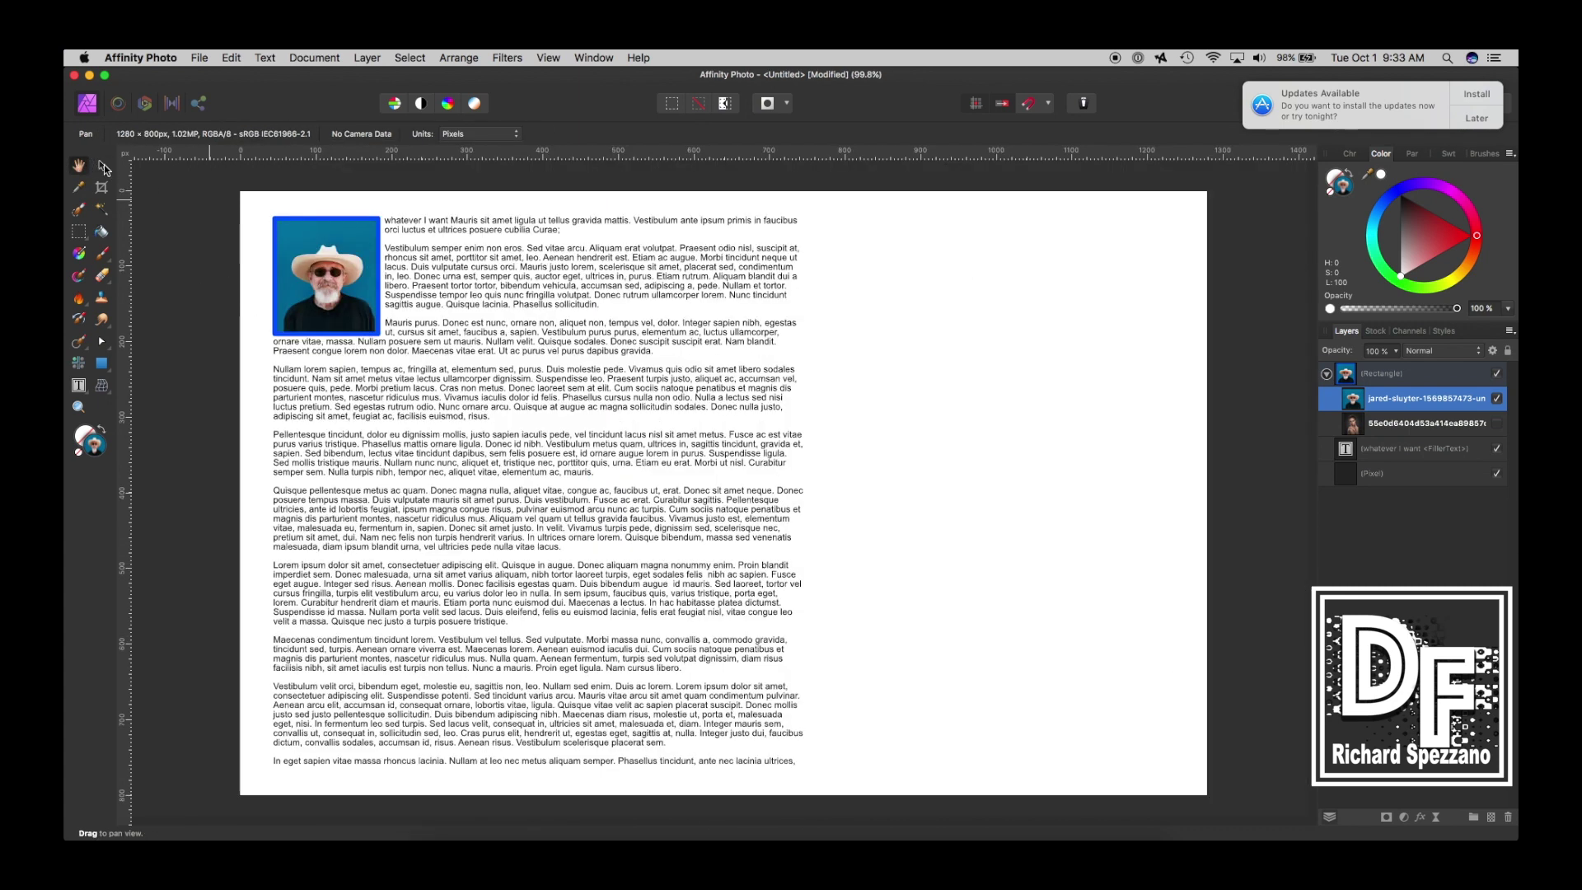
- Make the woman's portrait layer visible again and toggle the man's photo layer to switch between the two framed portraits
left_click(101, 165)
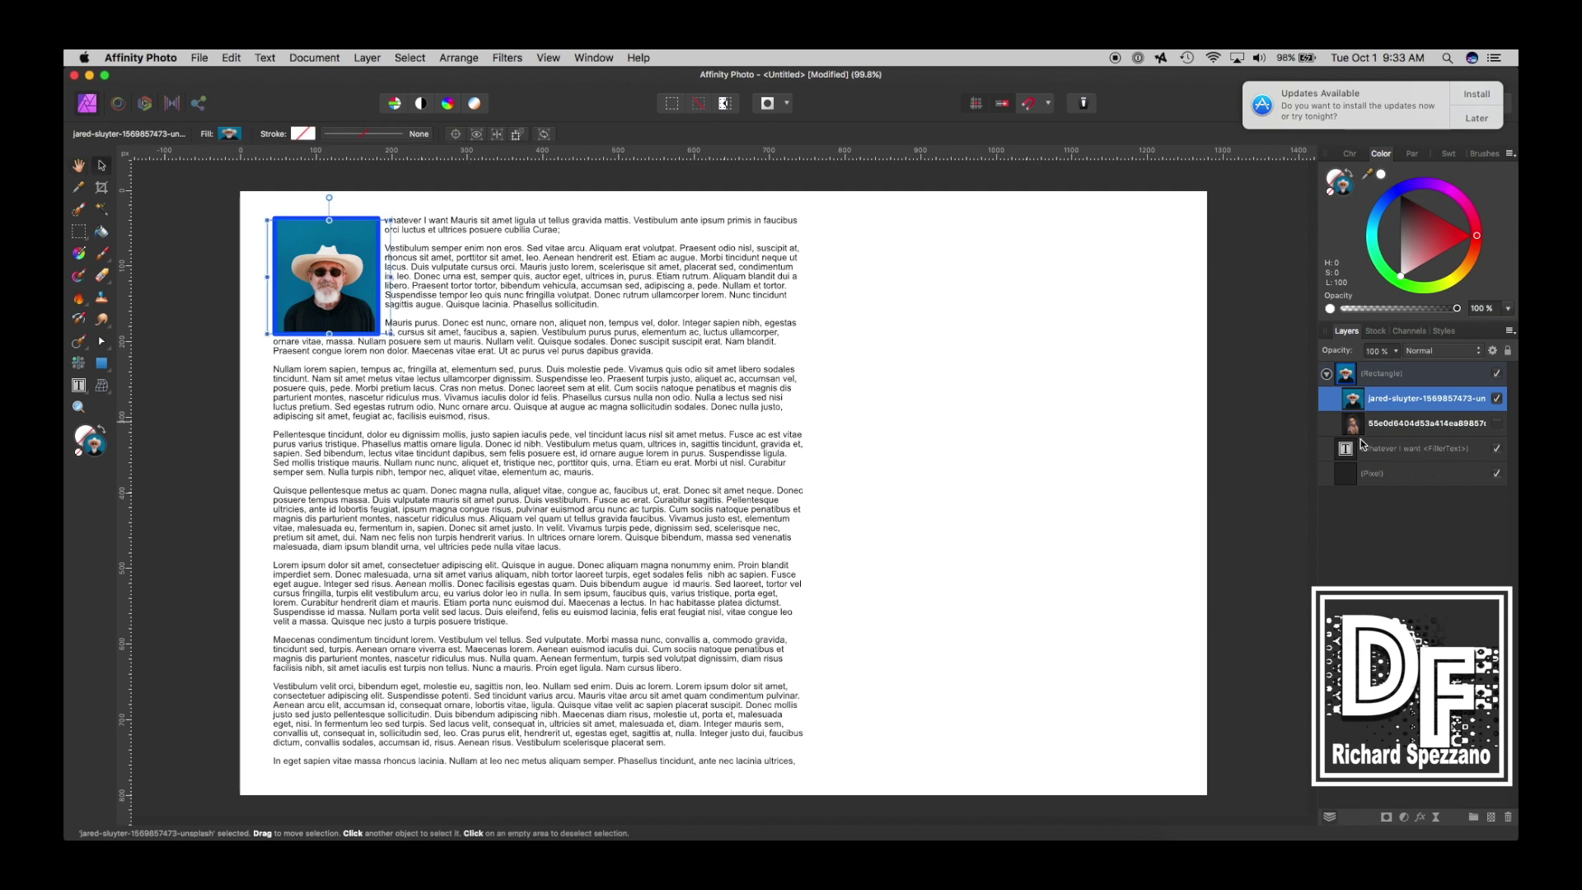
left_click(1497, 399)
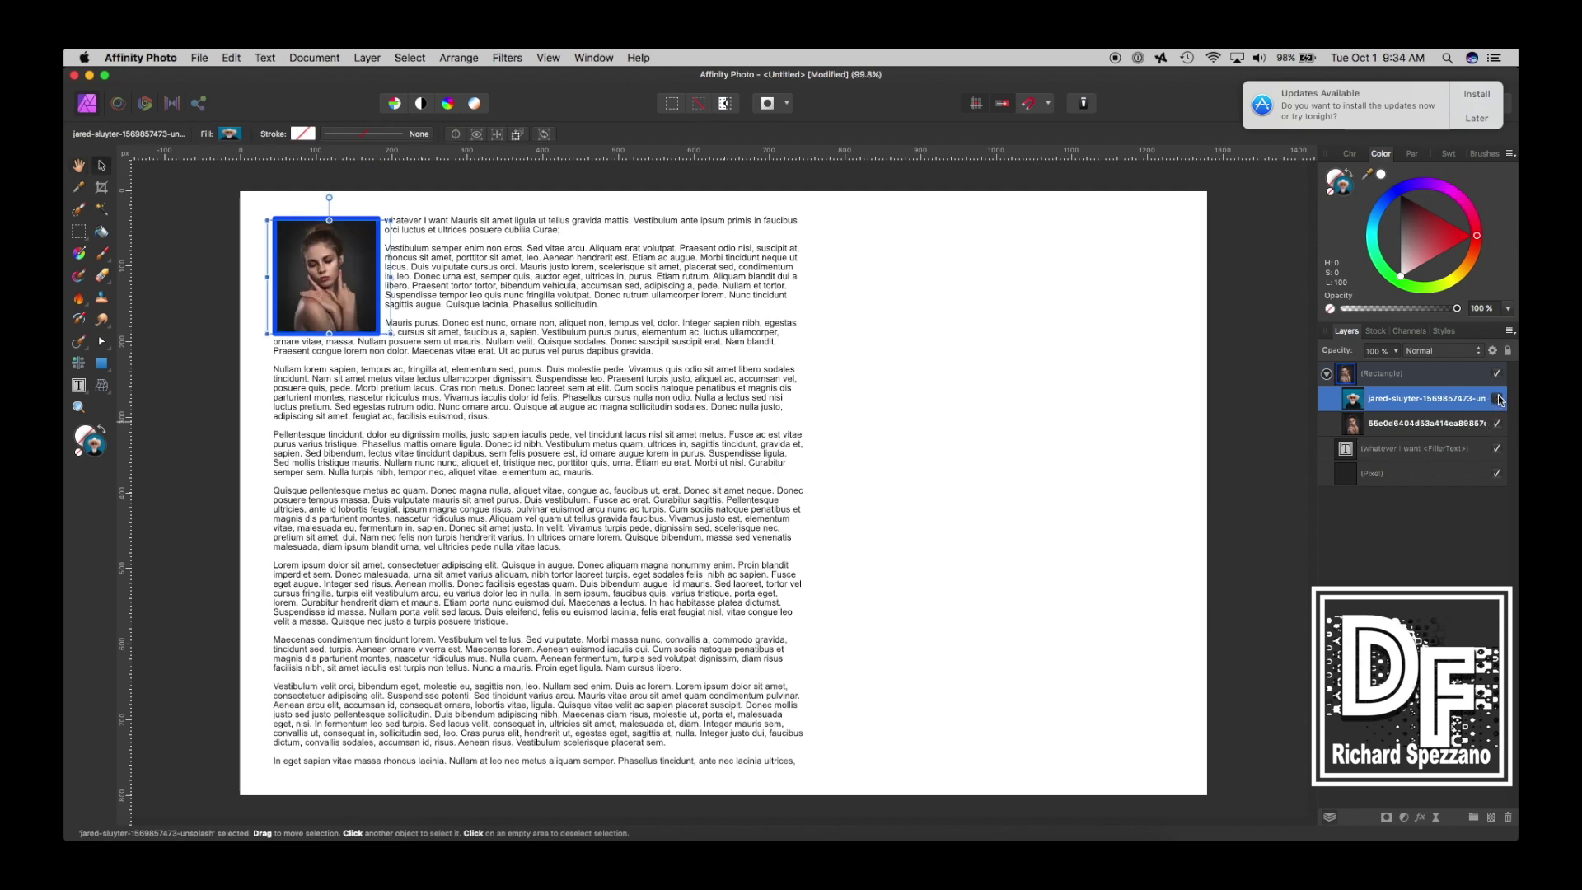
left_click(1498, 399)
left_click(1498, 399)
left_click(1498, 399)
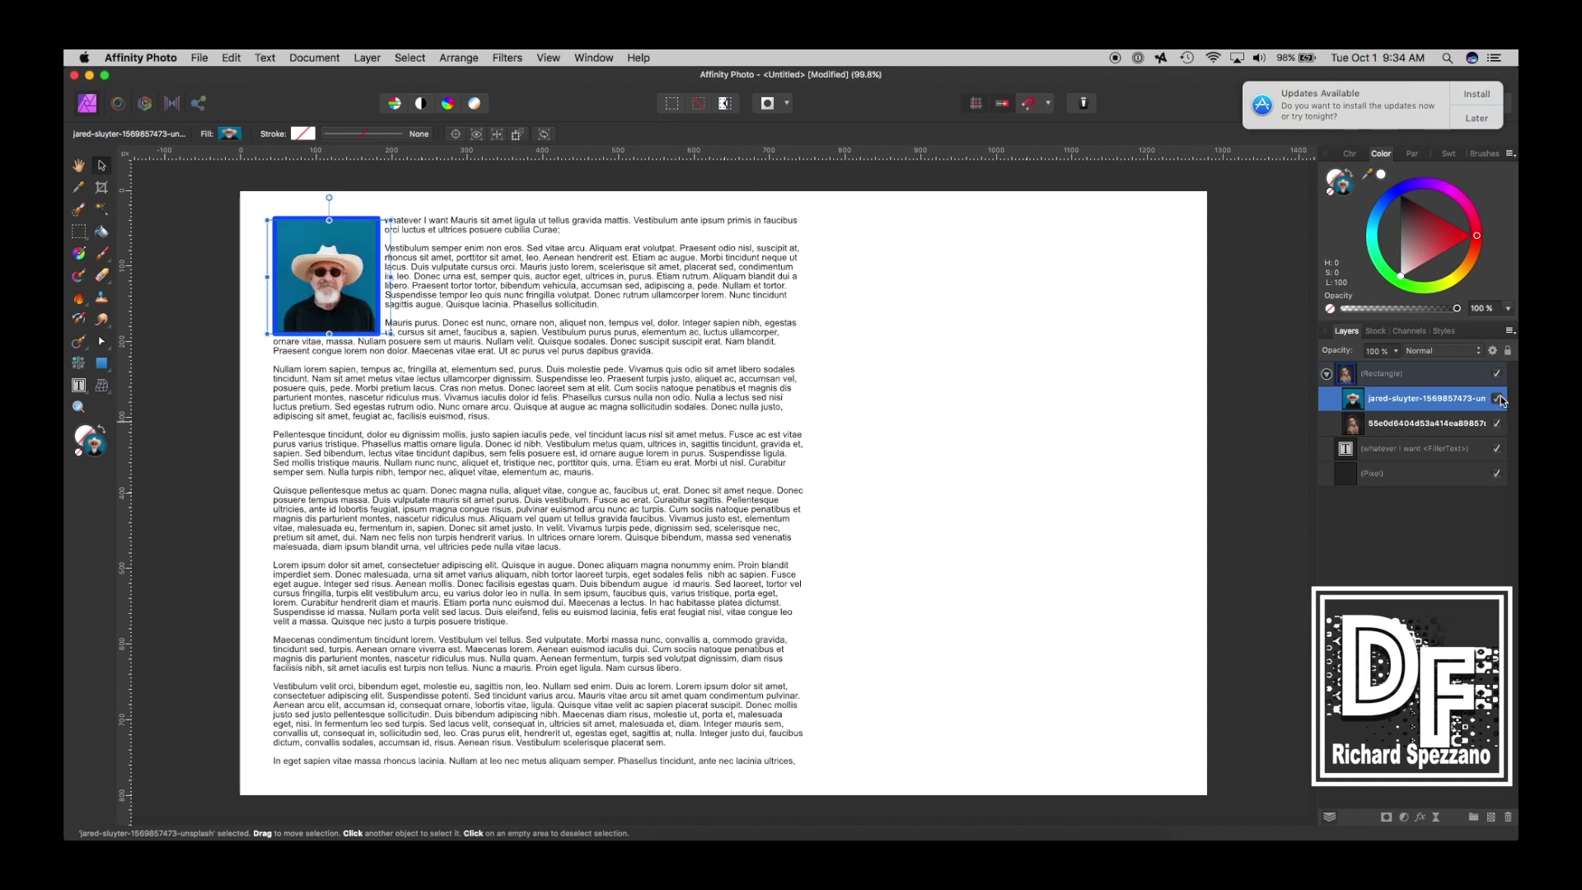
- Examine both portraits in the frame at 200% zoom by hiding and showing the man's photo layer
left_click(79, 407)
left_click(357, 291)
left_click(362, 286)
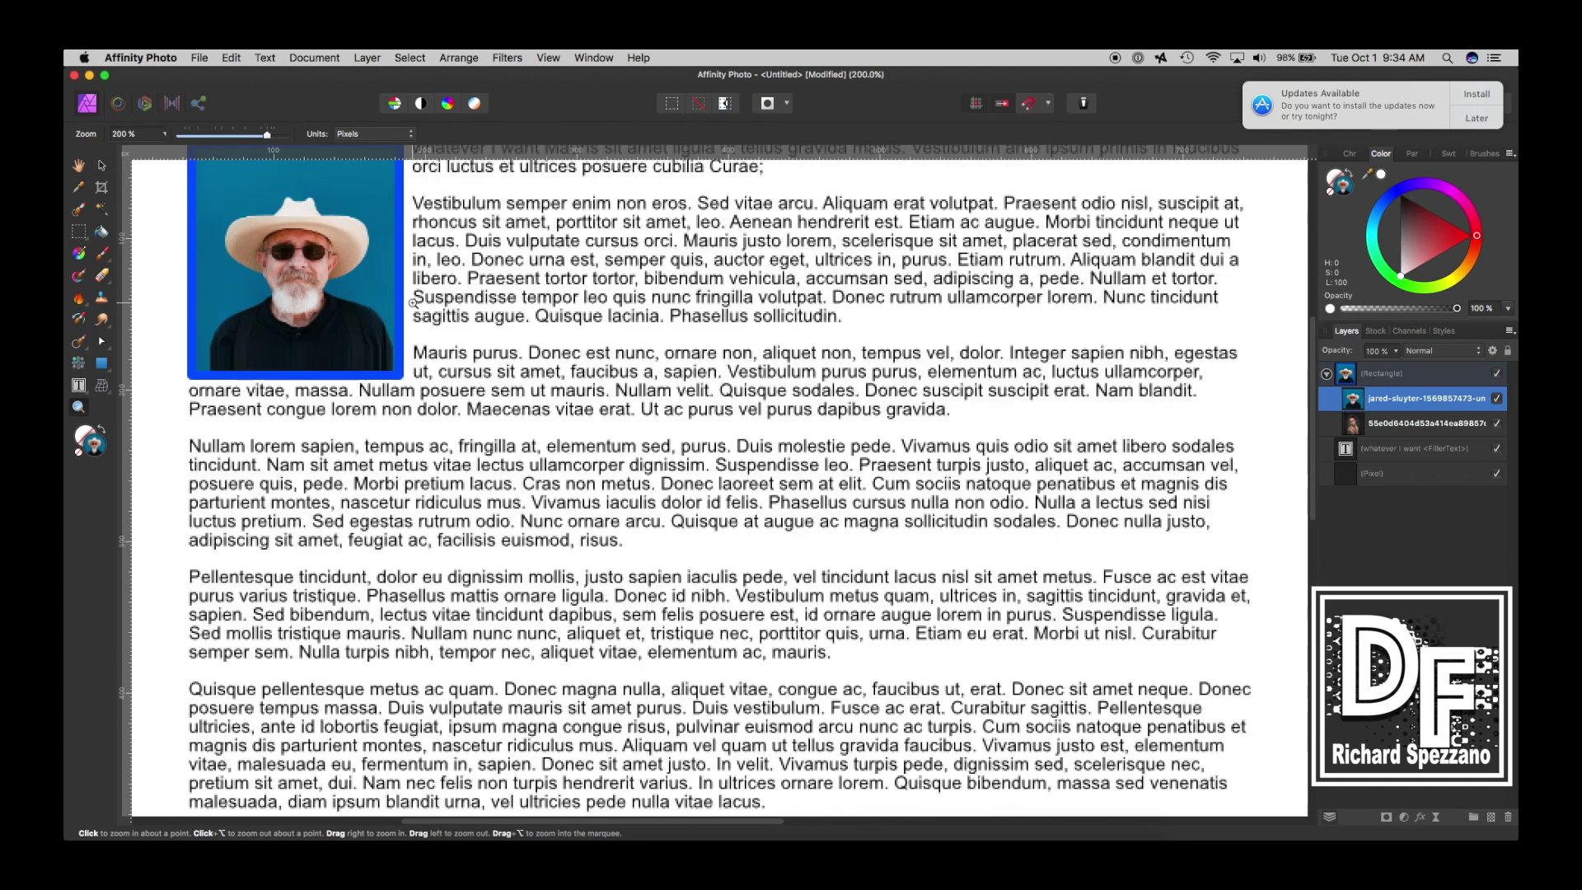
left_click_drag(532, 316, 763, 452)
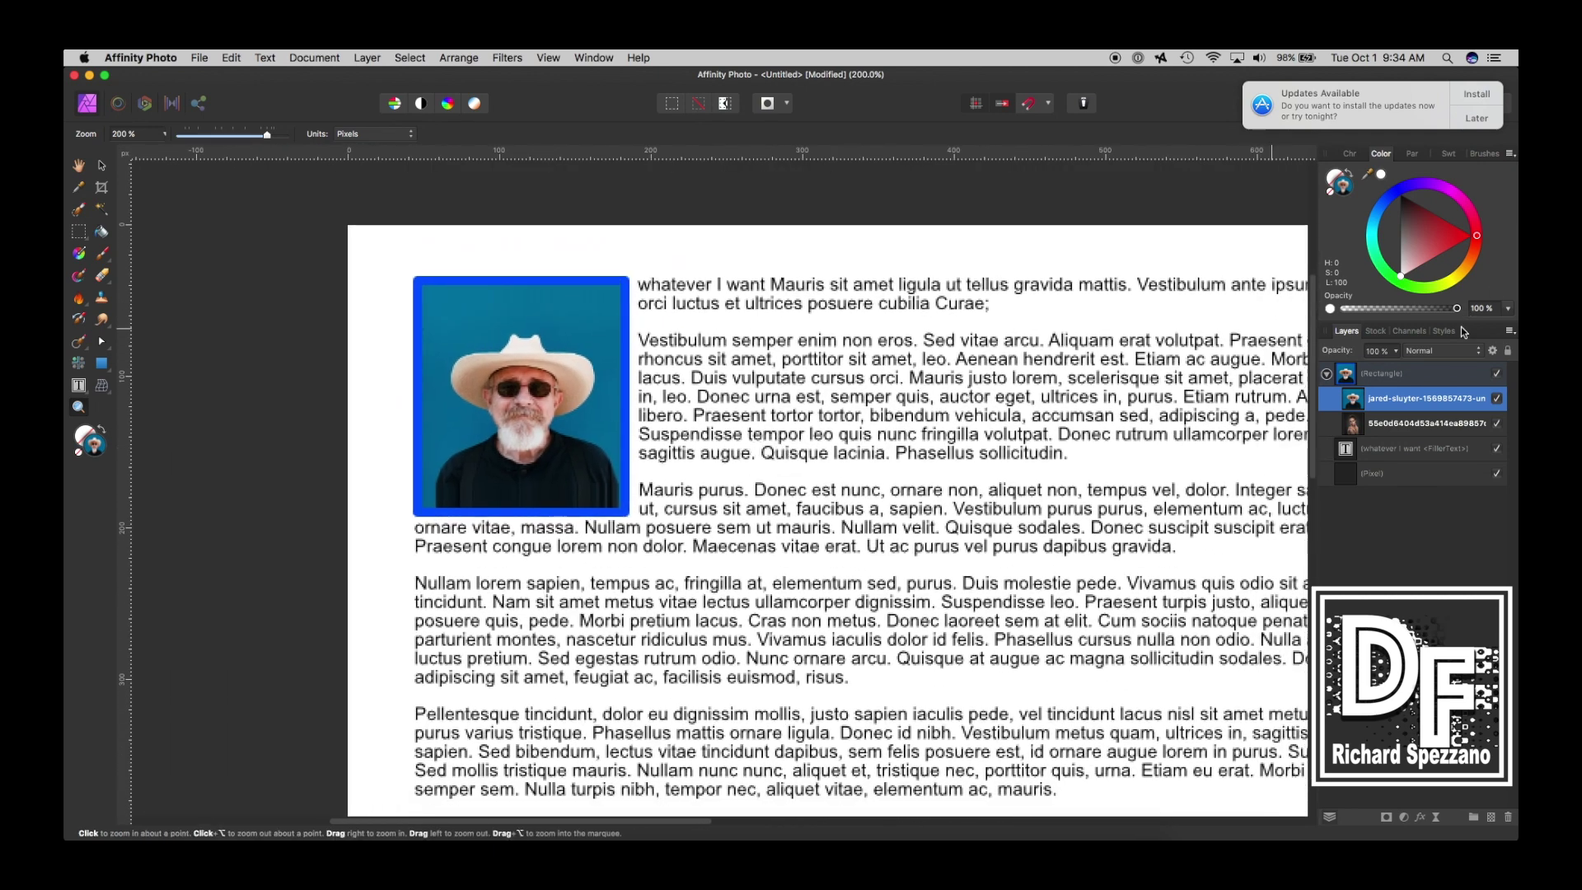
left_click(1497, 401)
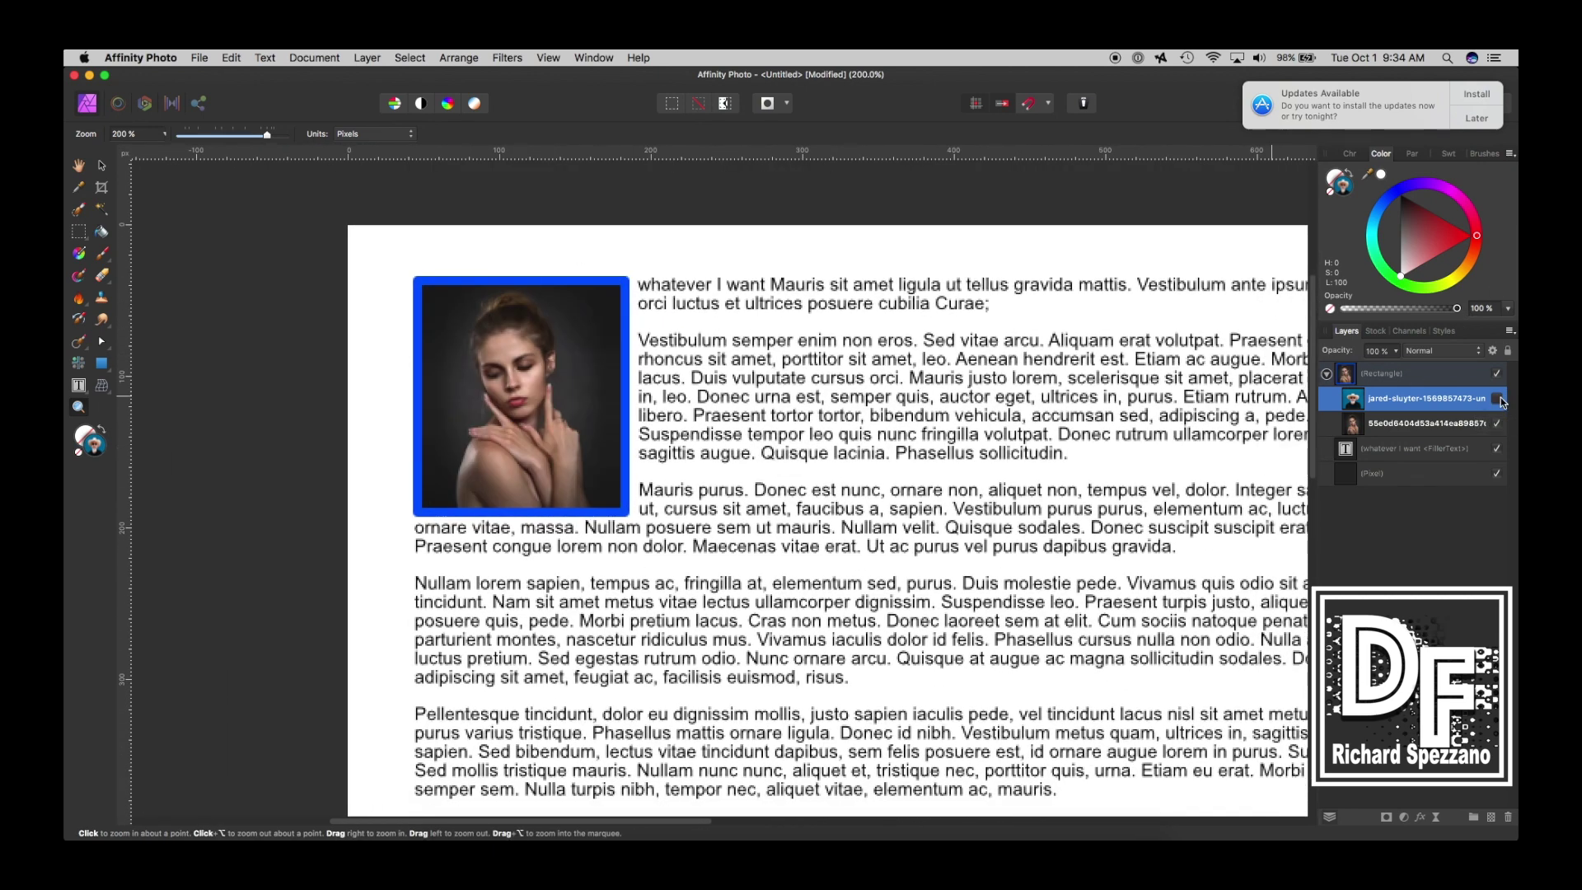
left_click(1498, 399)
left_click(99, 166)
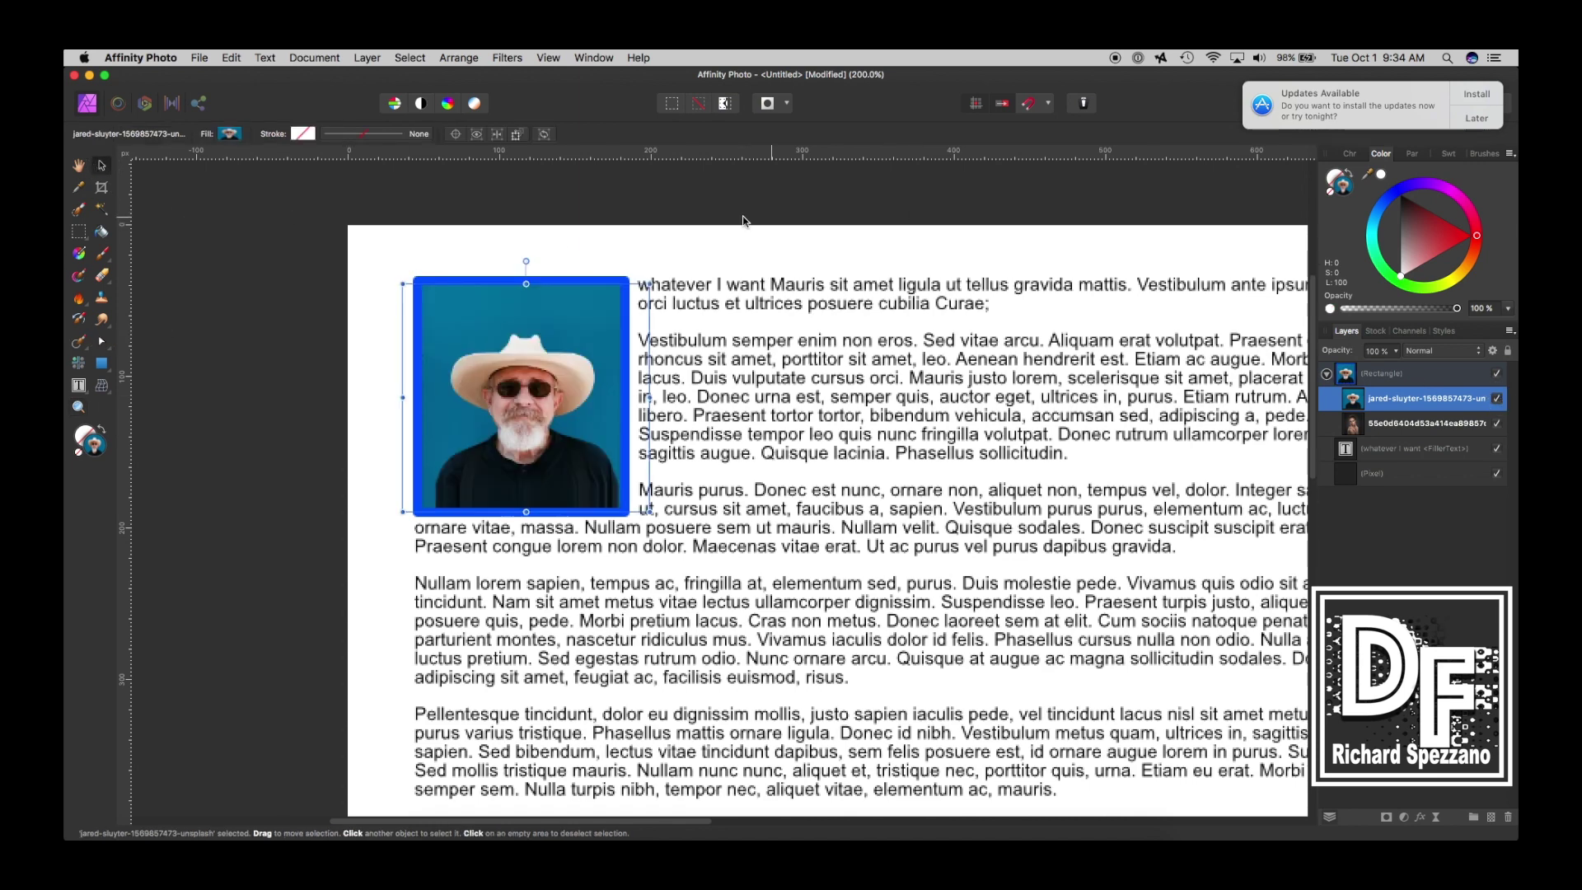
left_click(79, 168)
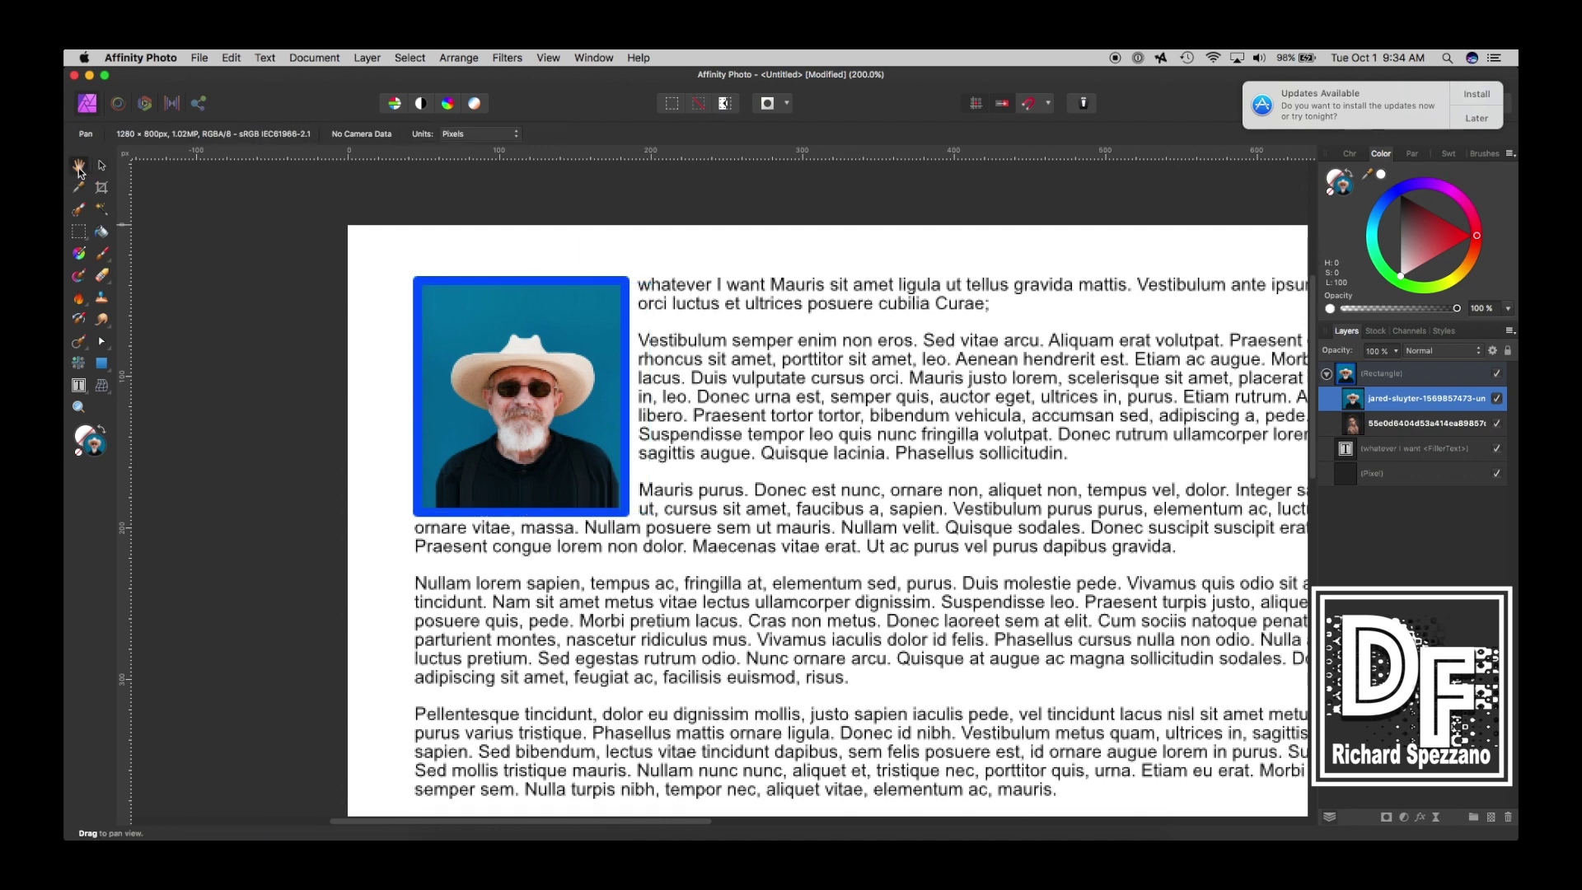